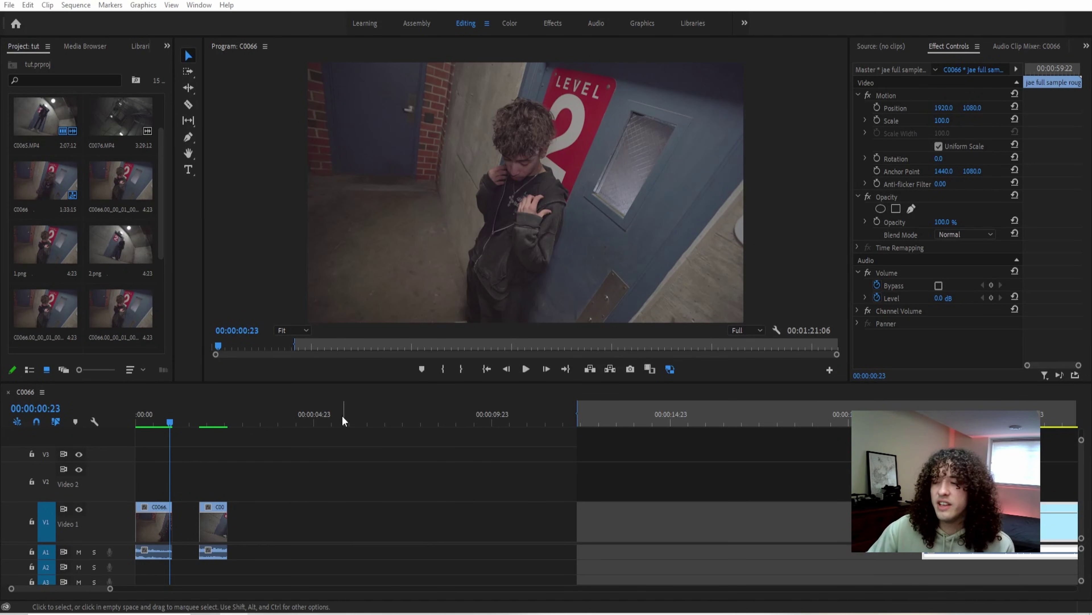
# - Export the last frame of the first clip, at 00:00:01:00, as a PNG named still 1 and import it into the project
pyautogui.moveTo(178, 424)
pyautogui.mouseDown()
pyautogui.moveTo(147, 421)
pyautogui.moveTo(213, 416)
pyautogui.moveTo(162, 418)
pyautogui.mouseUp()
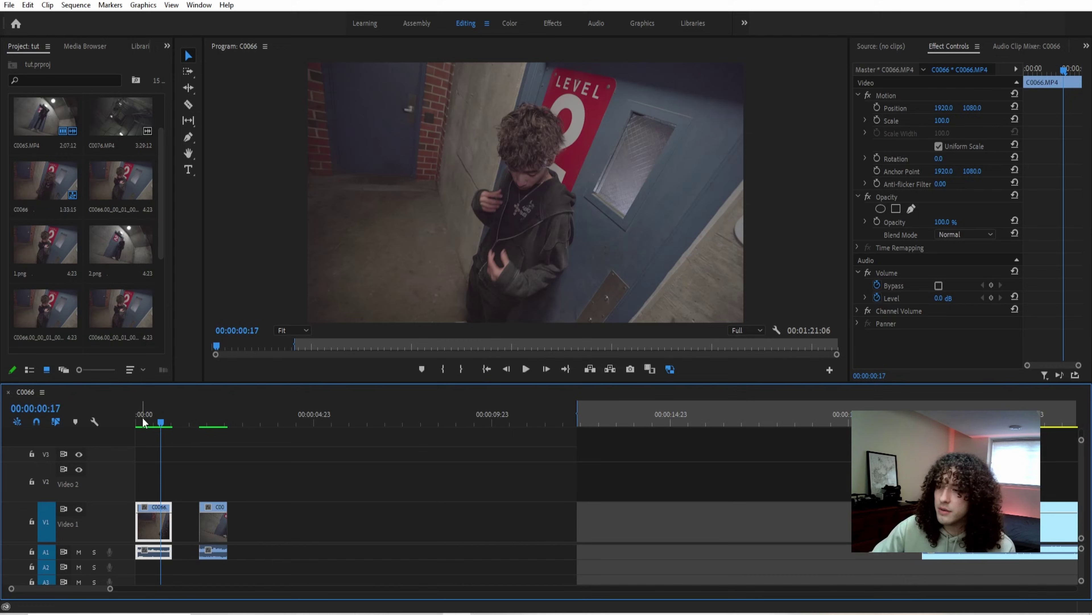
pyautogui.moveTo(166, 424); pyautogui.dragTo(174, 426)
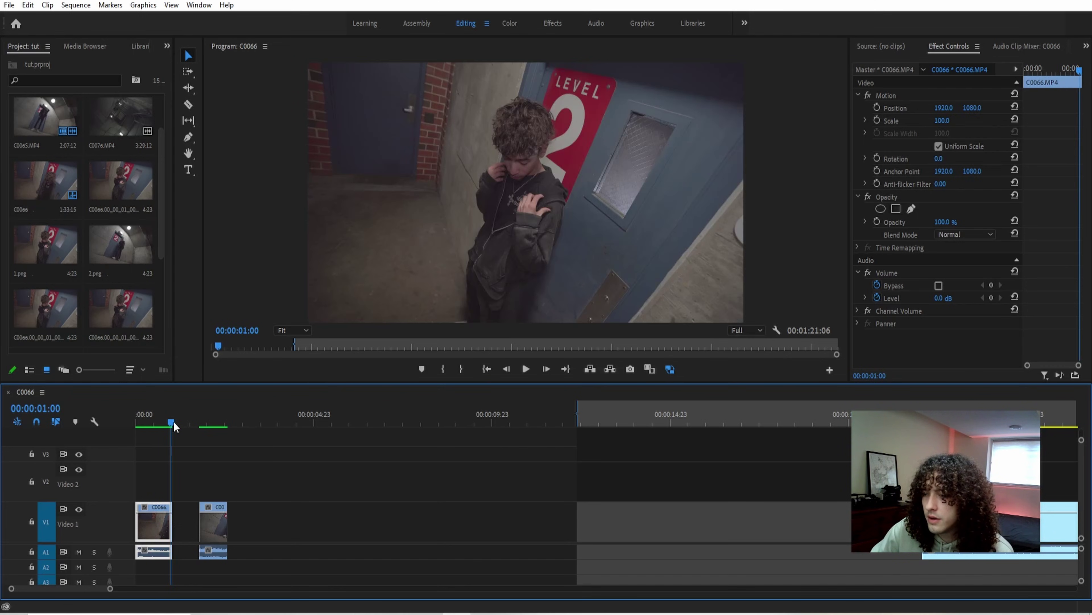
pyautogui.click(634, 370)
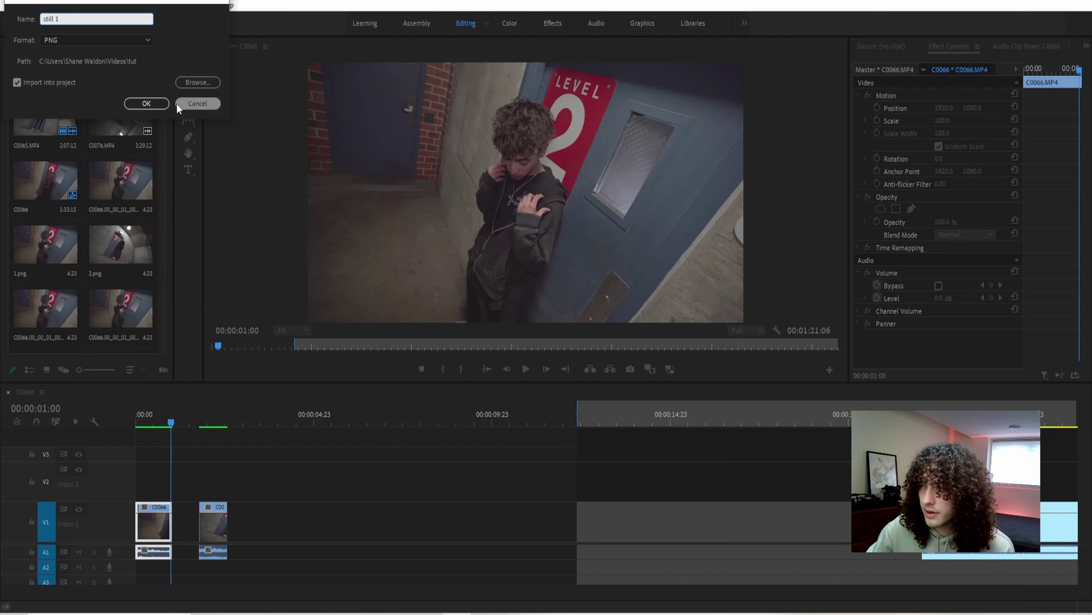
pyautogui.click(146, 103)
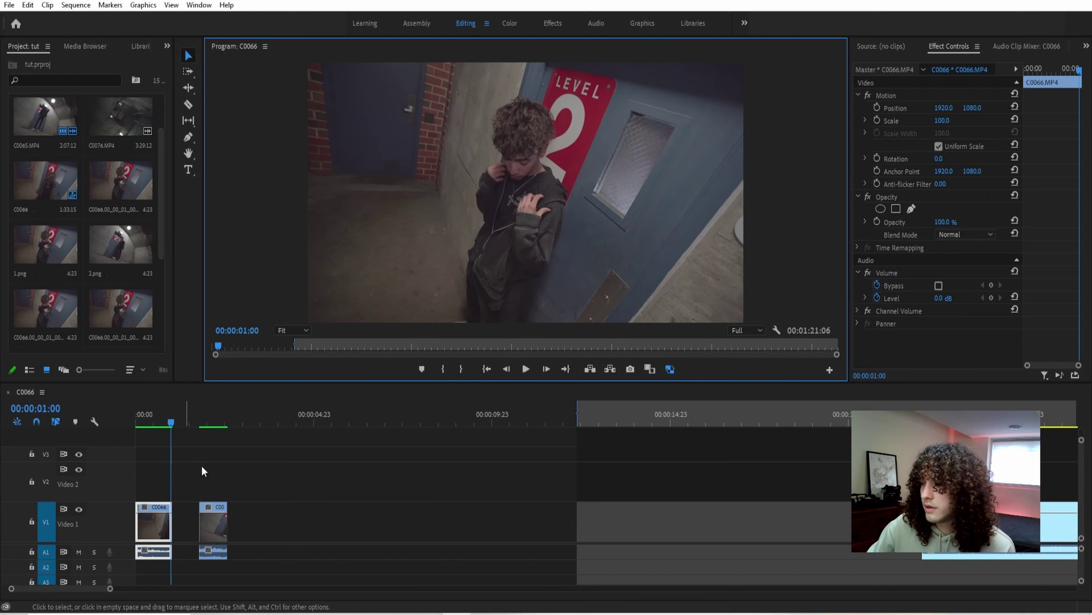
# - Export the first frame of the second clip, at 00:00:01:19, as a PNG named still 2 and import it into the project
pyautogui.click(201, 421)
pyautogui.moveTo(203, 423); pyautogui.dragTo(201, 423)
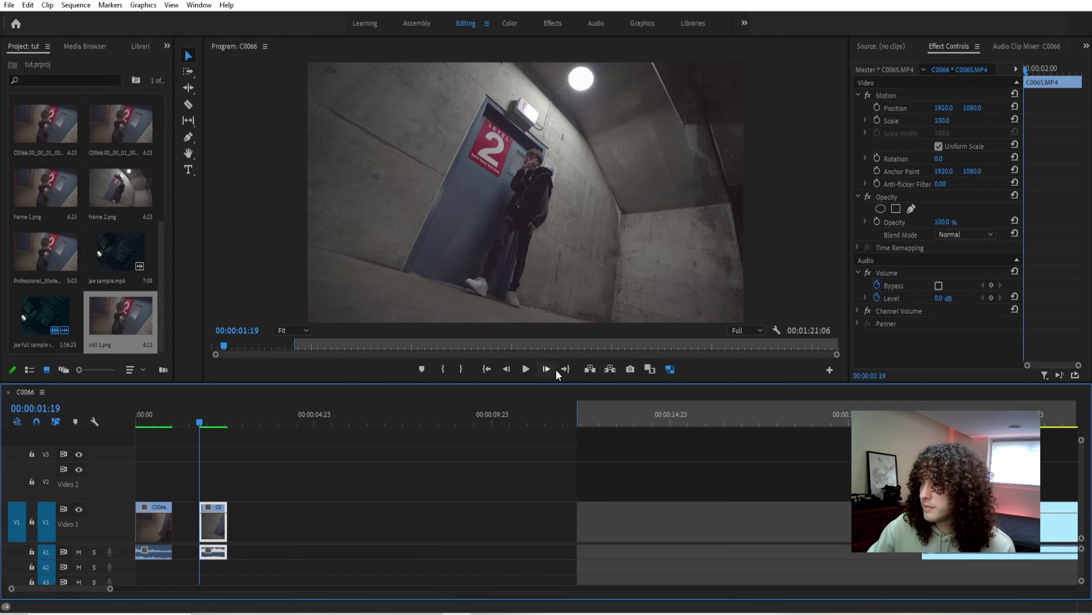
pyautogui.click(630, 368)
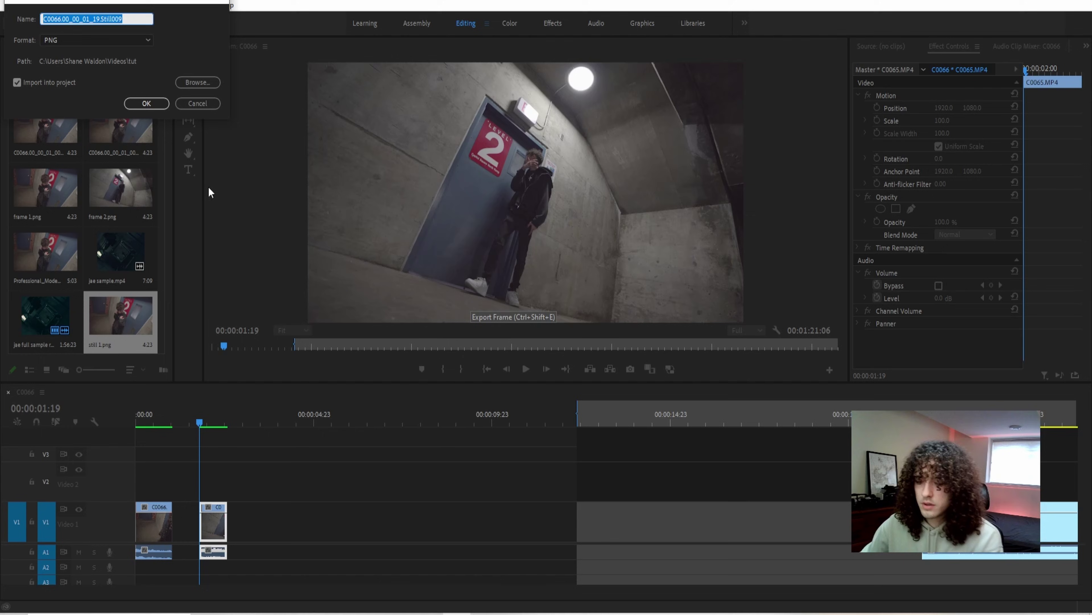
pyautogui.write('s')
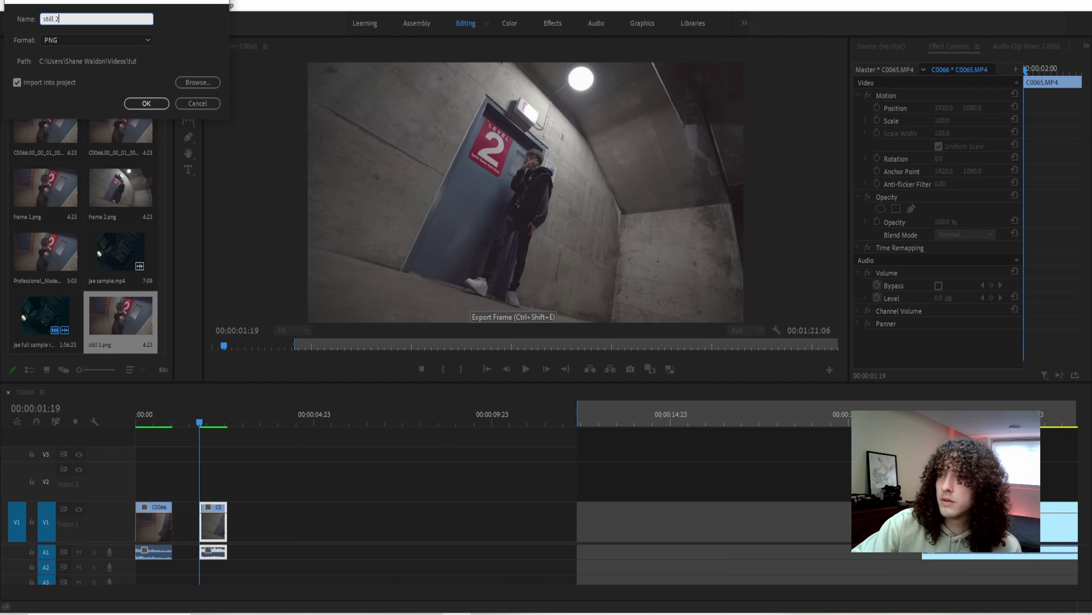
pyautogui.write('till 2')
pyautogui.press('Return')
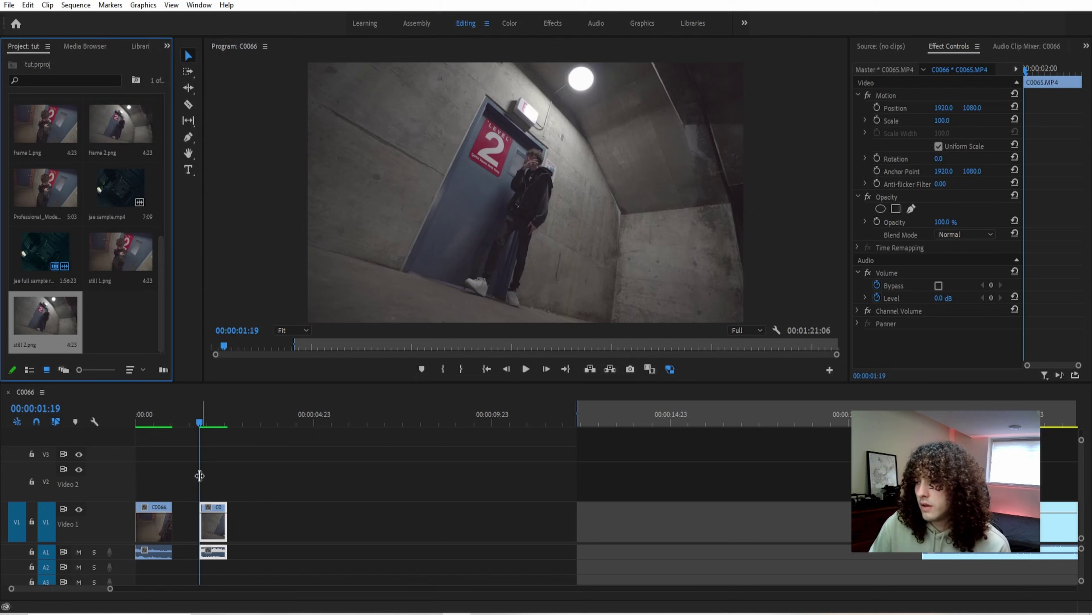
pyautogui.click(171, 423)
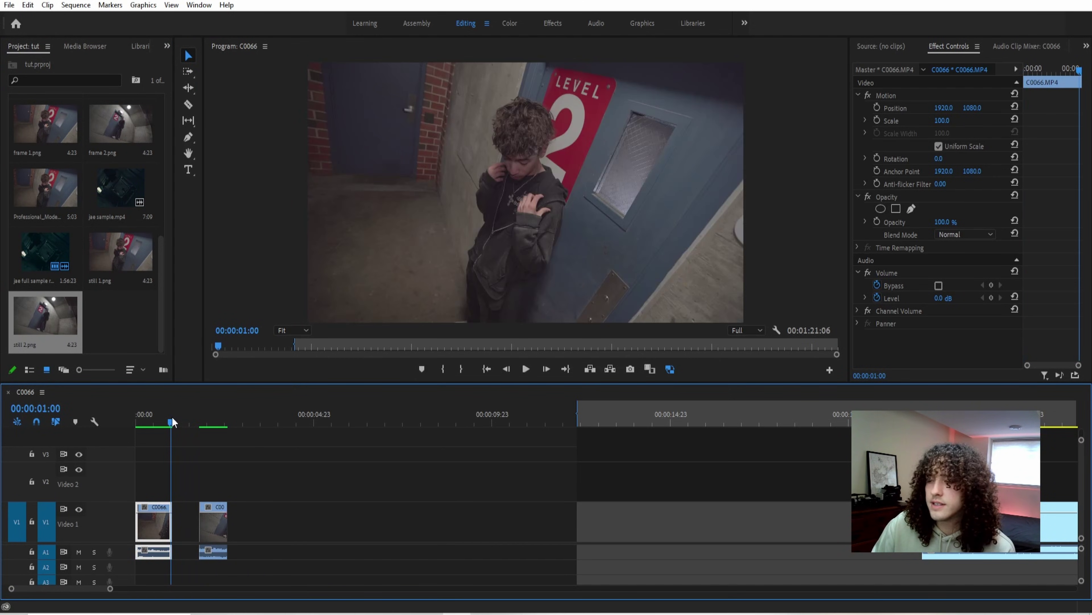
pyautogui.moveTo(173, 419)
pyautogui.mouseDown()
pyautogui.moveTo(202, 424)
pyautogui.moveTo(172, 424)
pyautogui.mouseUp()
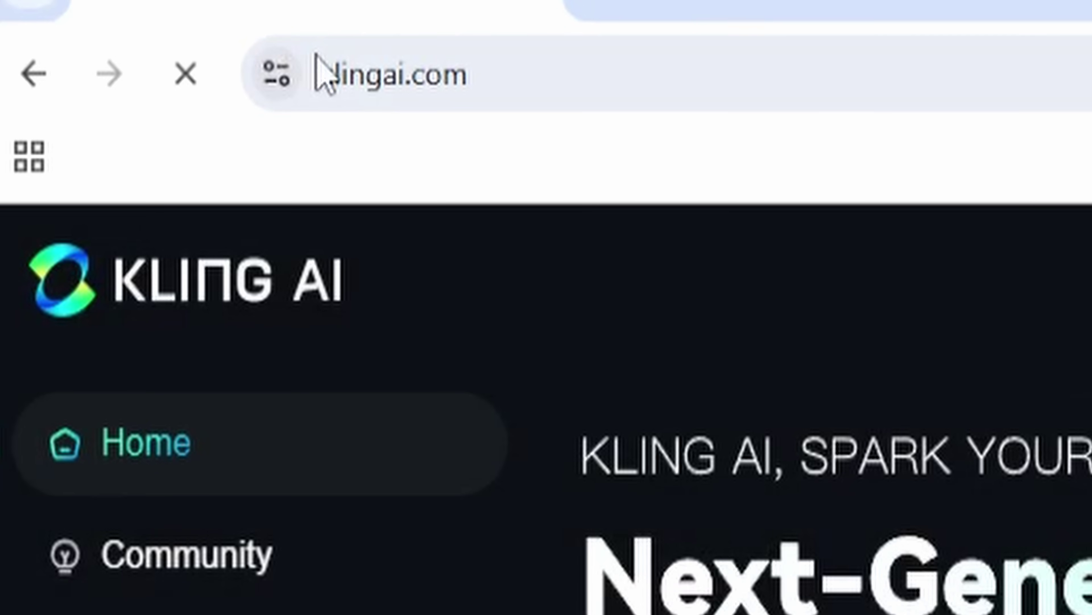
# - Switch to the browser and open the Kling AI site at klingai.com
pyautogui.click(329, 73)
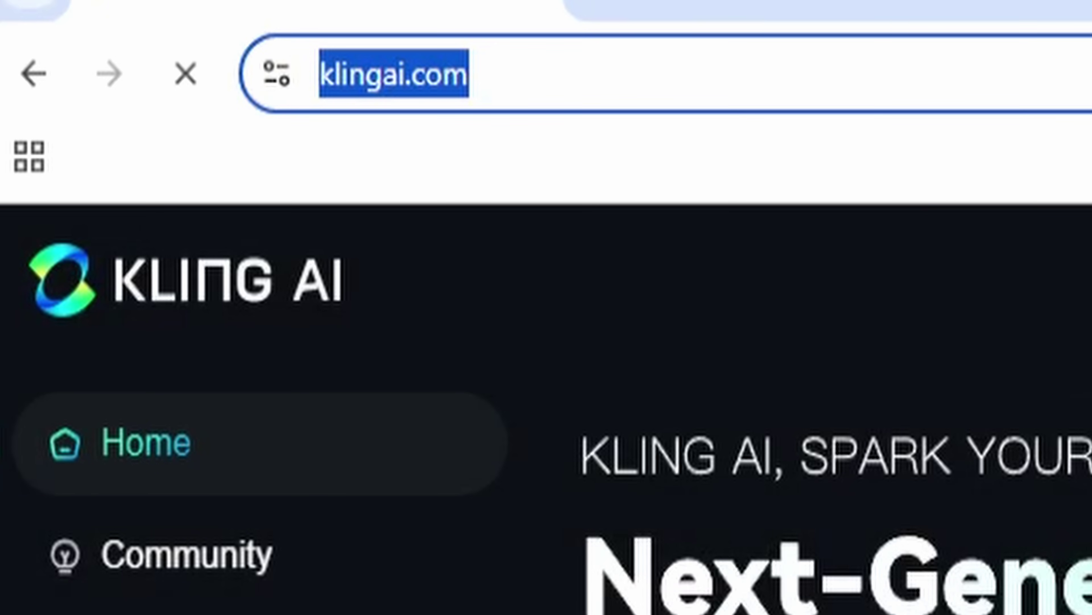
pyautogui.click(1053, 212)
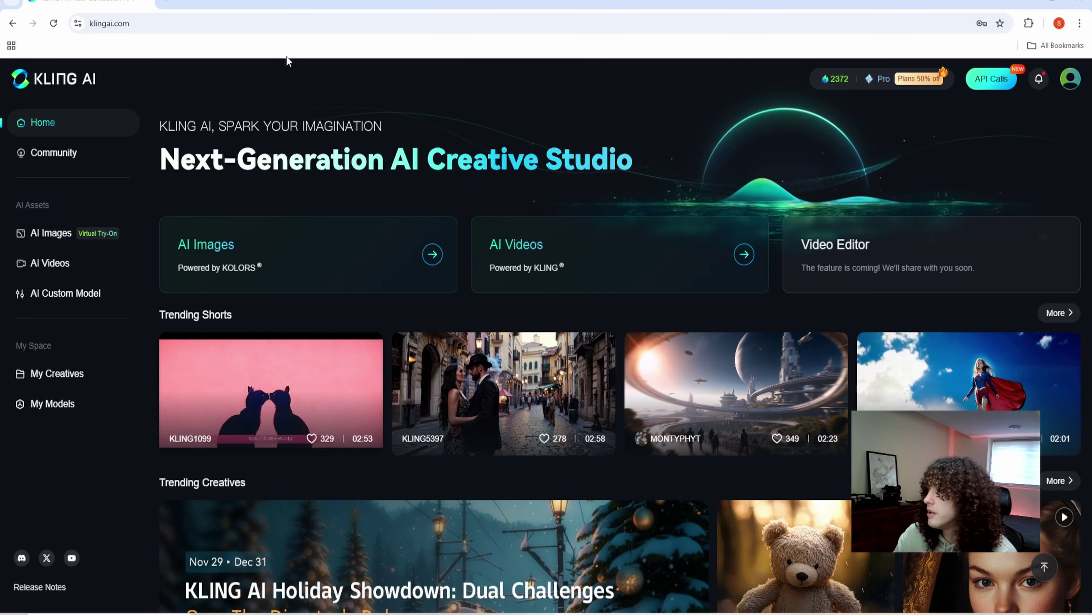
# - Open the membership plans and compare the Yearly, Monthly and One-Month pricing
pyautogui.click(902, 82)
pyautogui.scroll(-3, 348, 222)
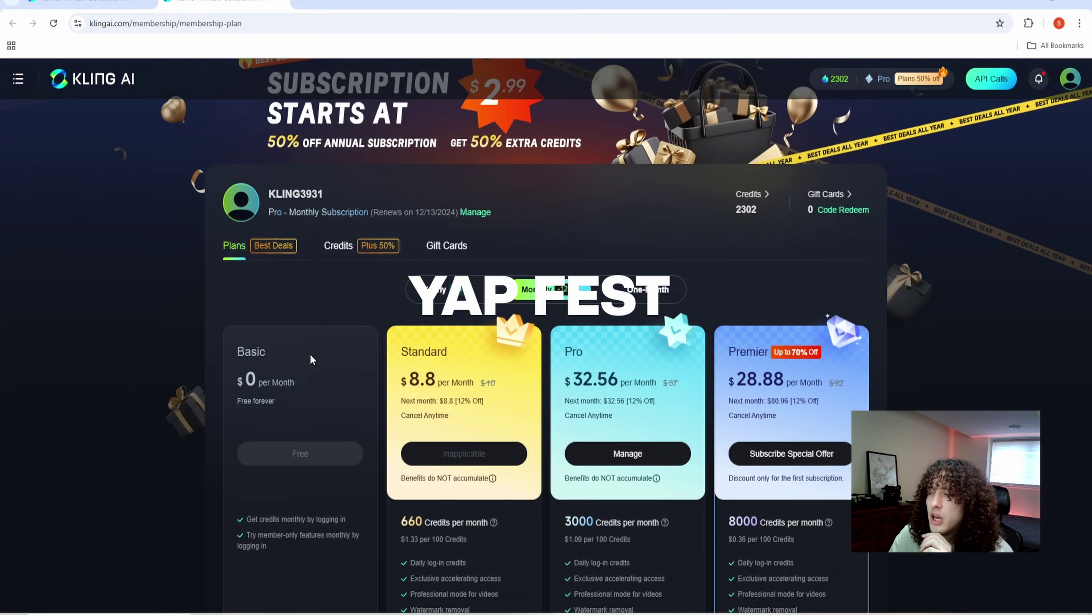
pyautogui.click(647, 212)
pyautogui.click(537, 212)
pyautogui.click(434, 212)
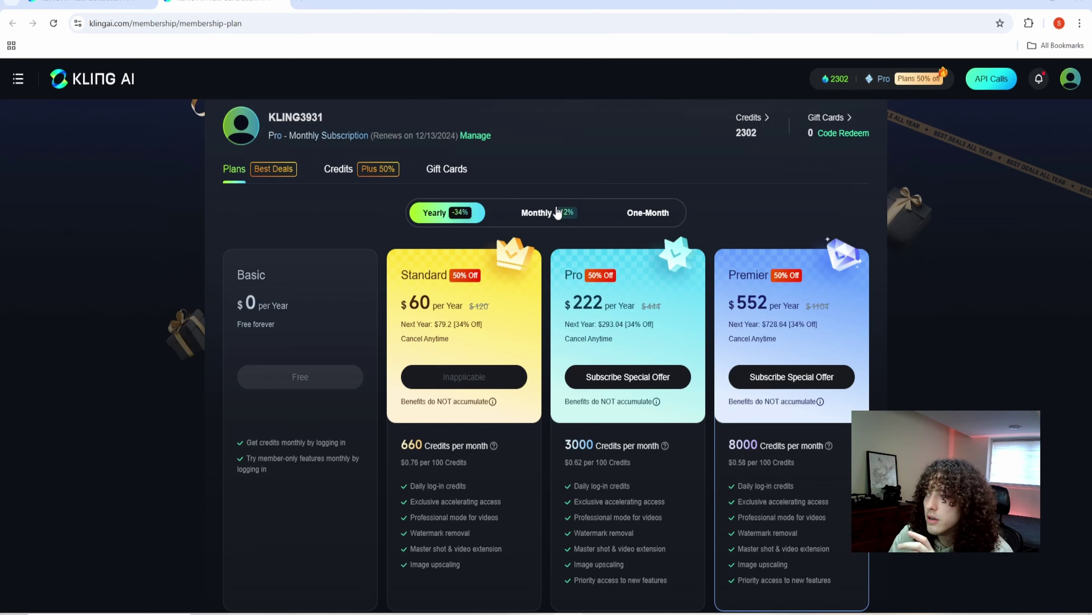
pyautogui.click(536, 212)
pyautogui.click(647, 212)
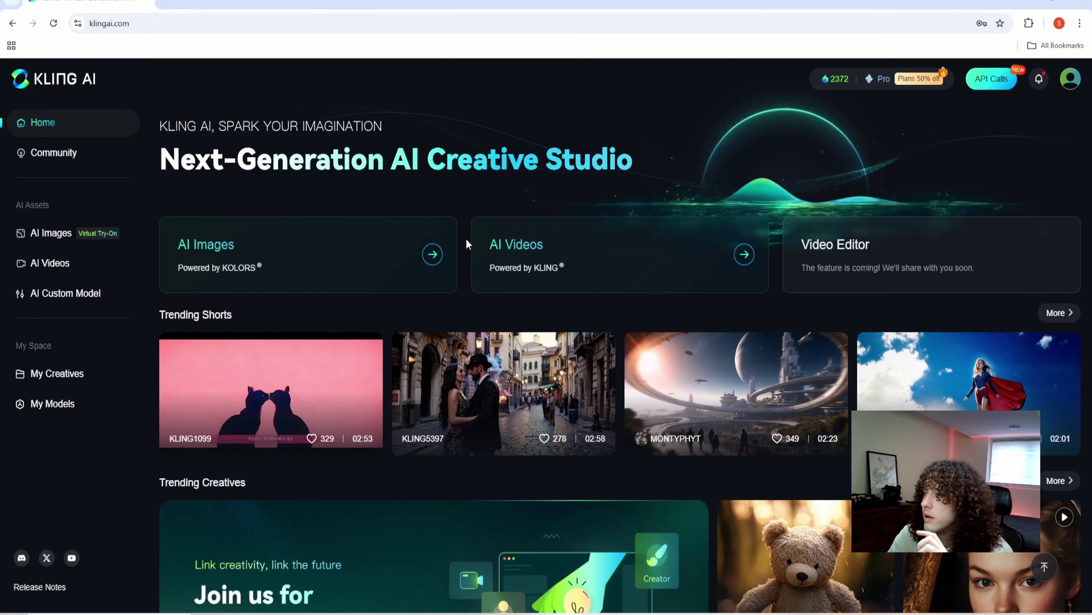
# - In Kling's Image to Video generator, upload frame 1 as the start frame and frame 2 as the end frame
pyautogui.click(482, 249)
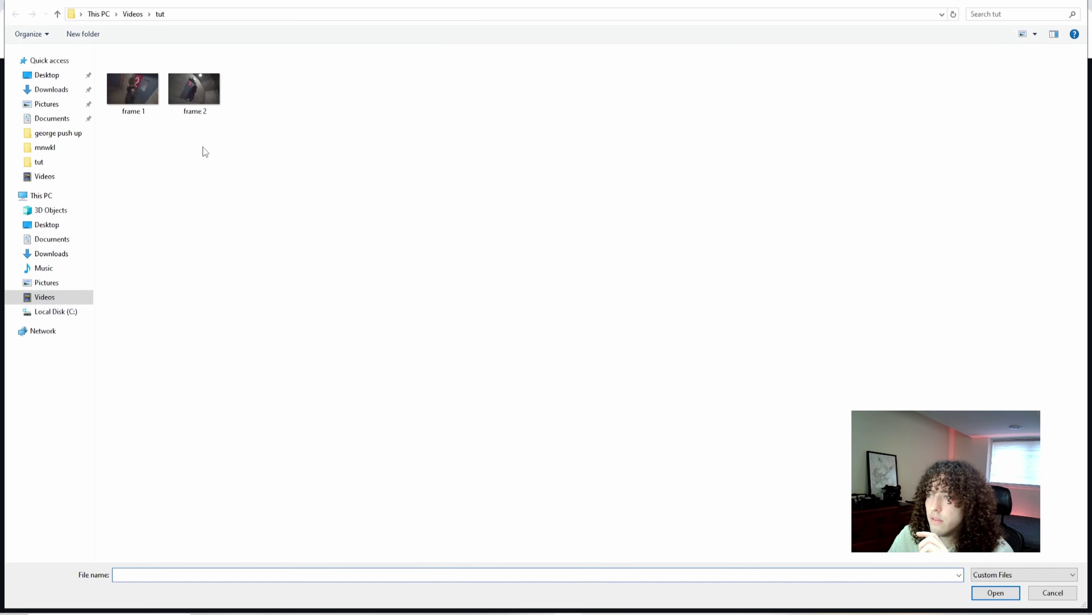
pyautogui.doubleClick(147, 101)
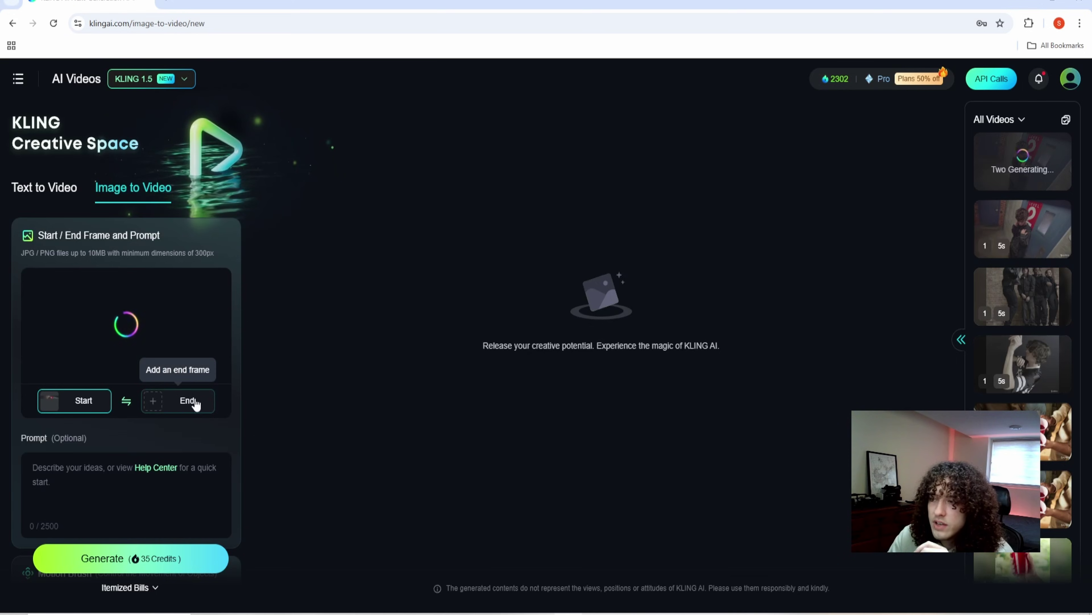
pyautogui.click(176, 401)
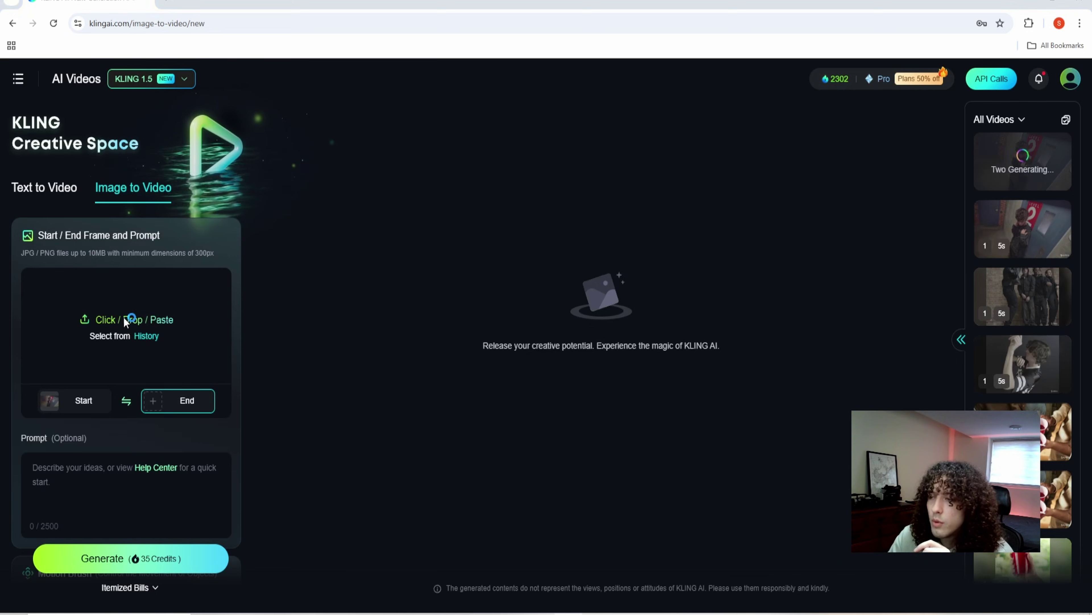
pyautogui.click(85, 321)
pyautogui.doubleClick(218, 97)
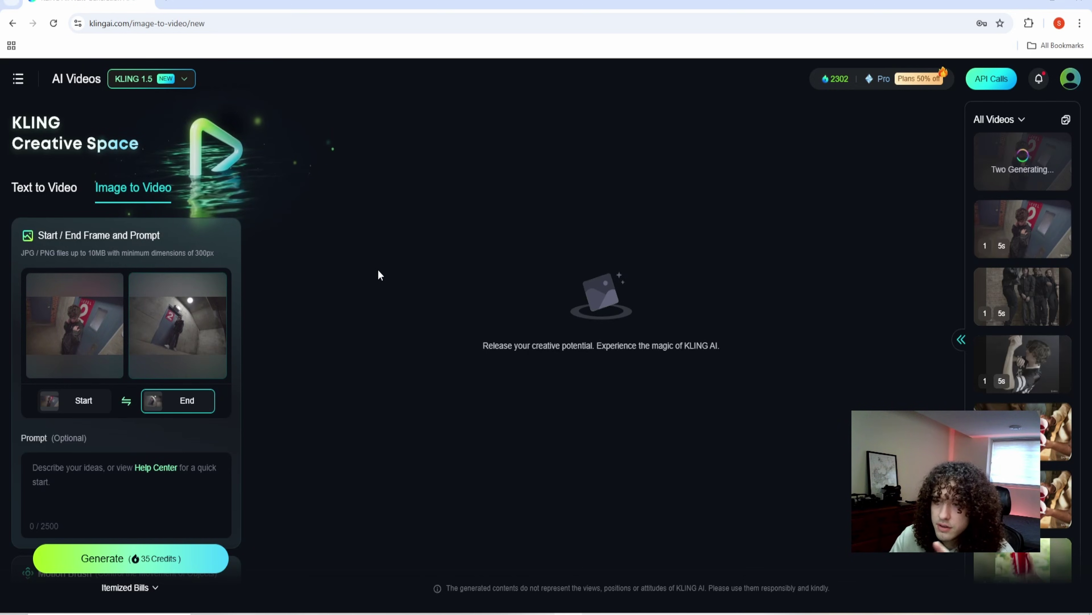
# - Open the prompt's Help Center guide and examine the Text-to-Video prompt formula and the example prompts
pyautogui.scroll(-4, 225, 441)
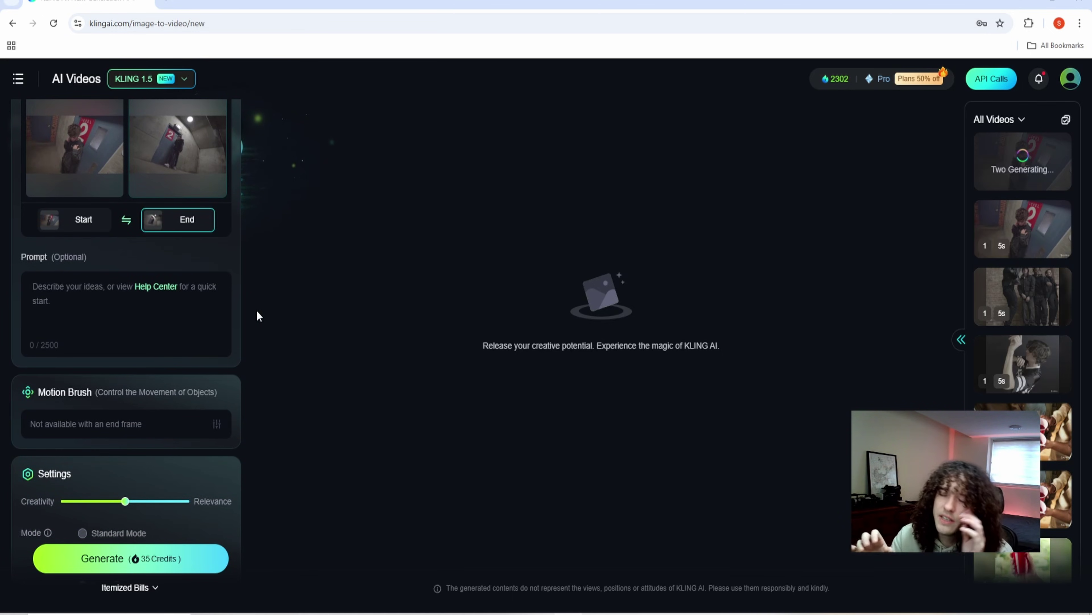
pyautogui.click(163, 295)
pyautogui.click(86, 4)
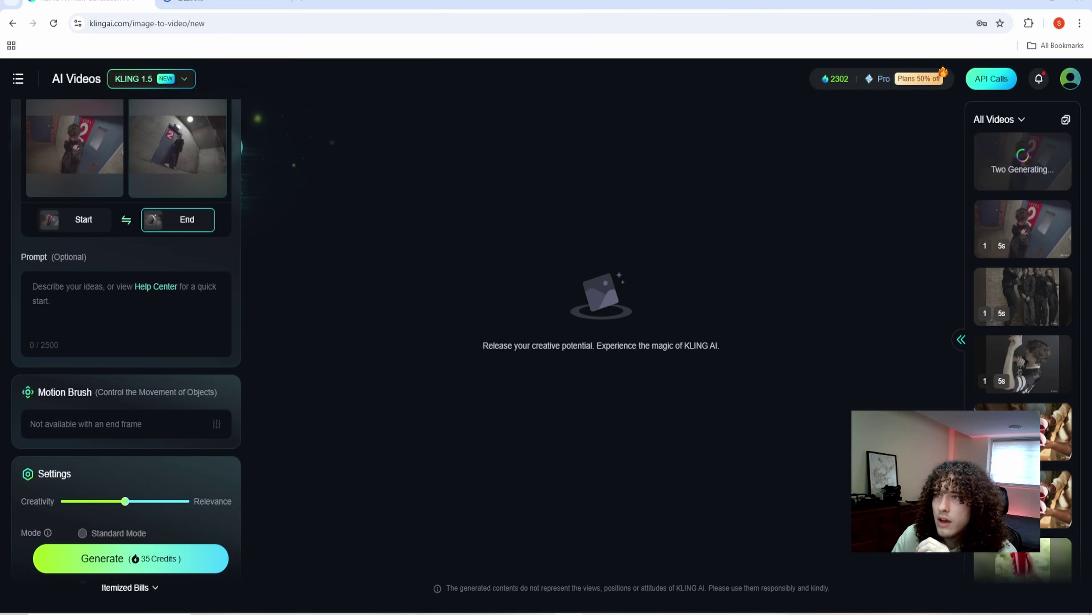
pyautogui.click(171, 293)
pyautogui.hotkey('ctrl', 'shift', 'Tab')
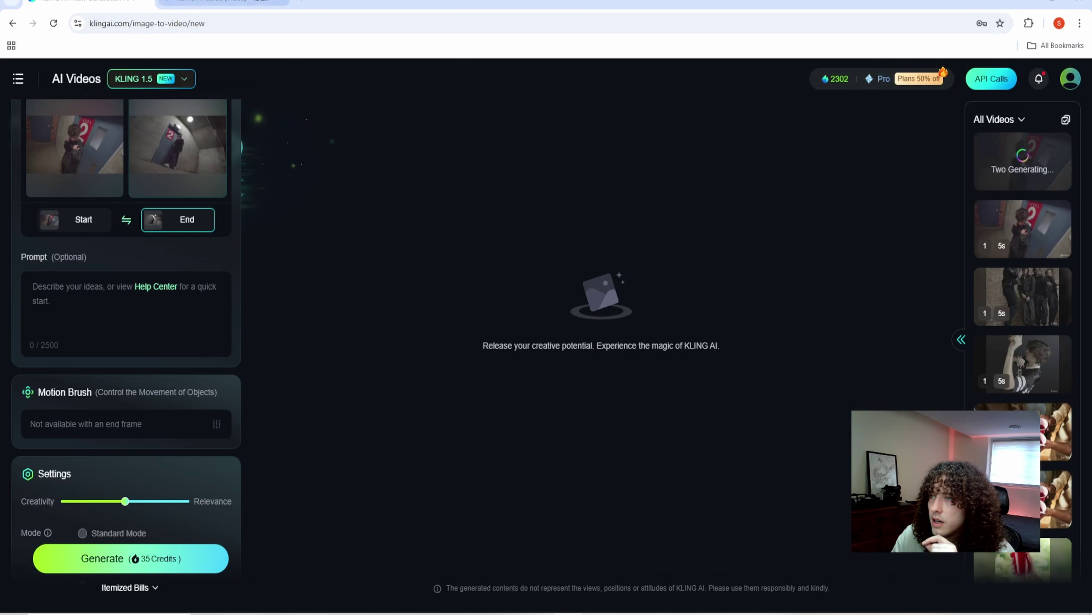
pyautogui.hotkey('ctrl', 'Tab')
pyautogui.scroll(-10, 647, 268)
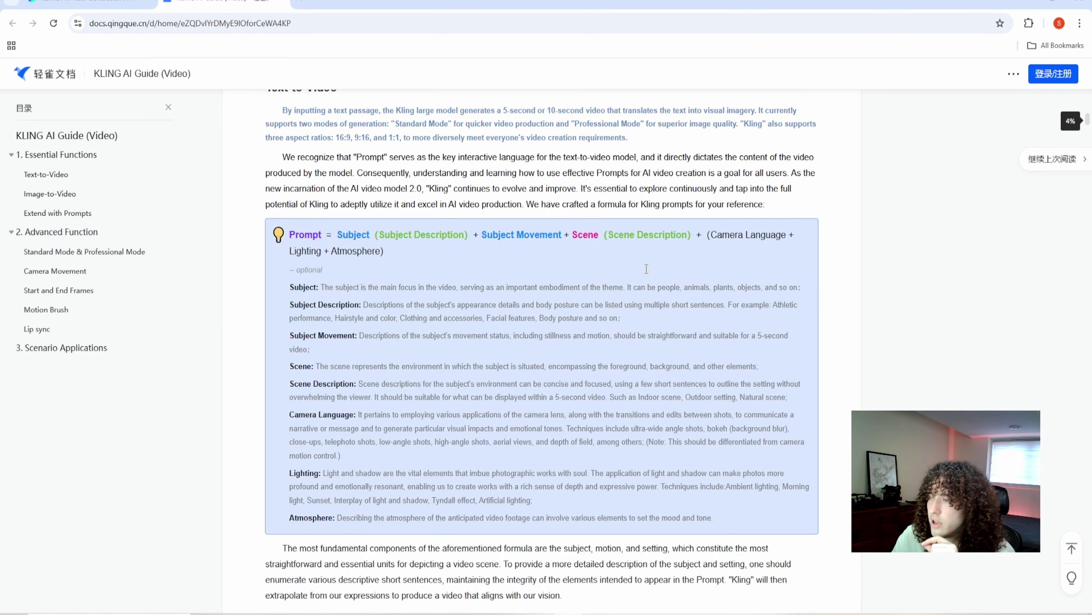
pyautogui.scroll(-15, 646, 268)
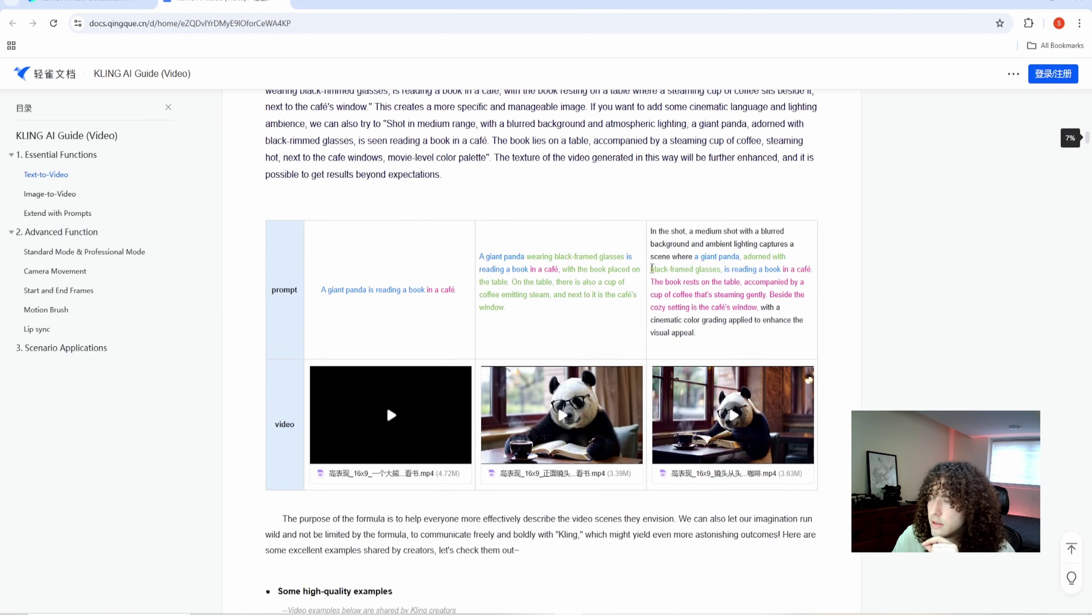
pyautogui.scroll(-8, 652, 268)
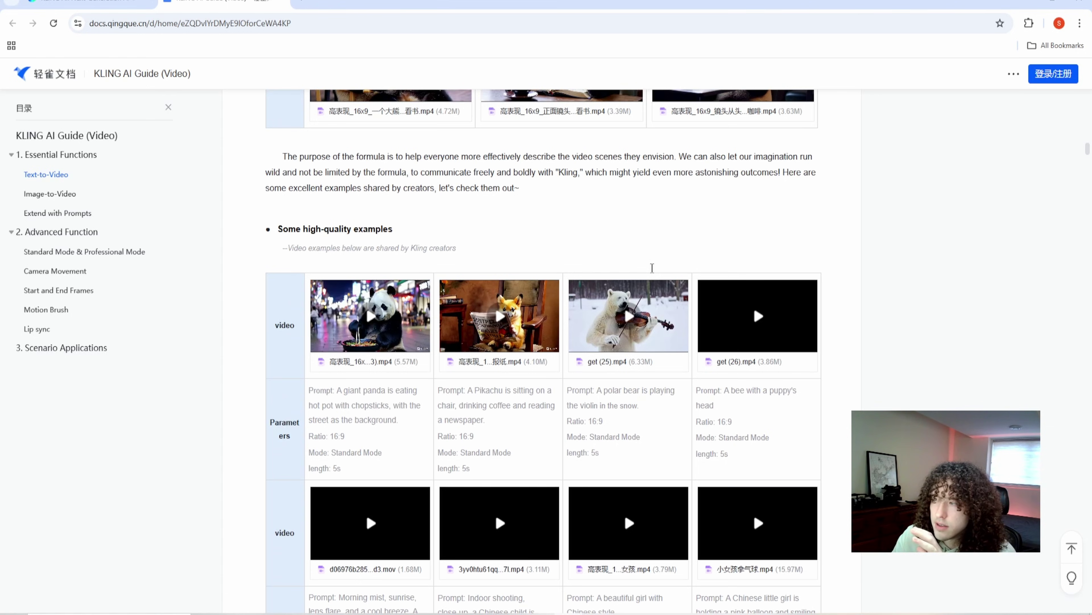
pyautogui.scroll(14, 652, 268)
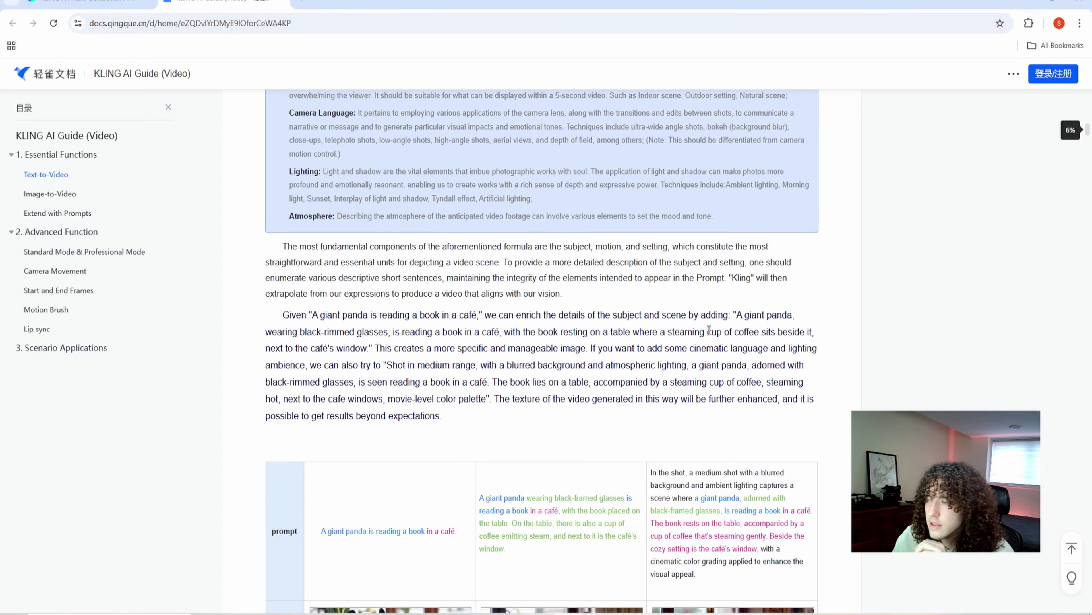
pyautogui.scroll(-7, 706, 329)
pyautogui.scroll(-10, 706, 329)
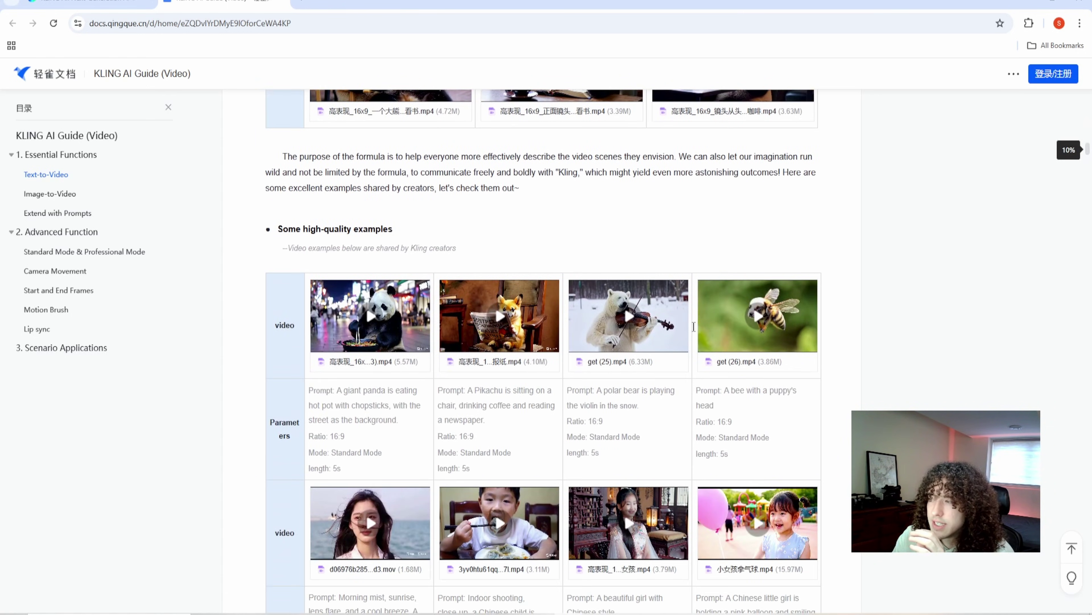
pyautogui.scroll(5, 698, 330)
pyautogui.scroll(15, 698, 331)
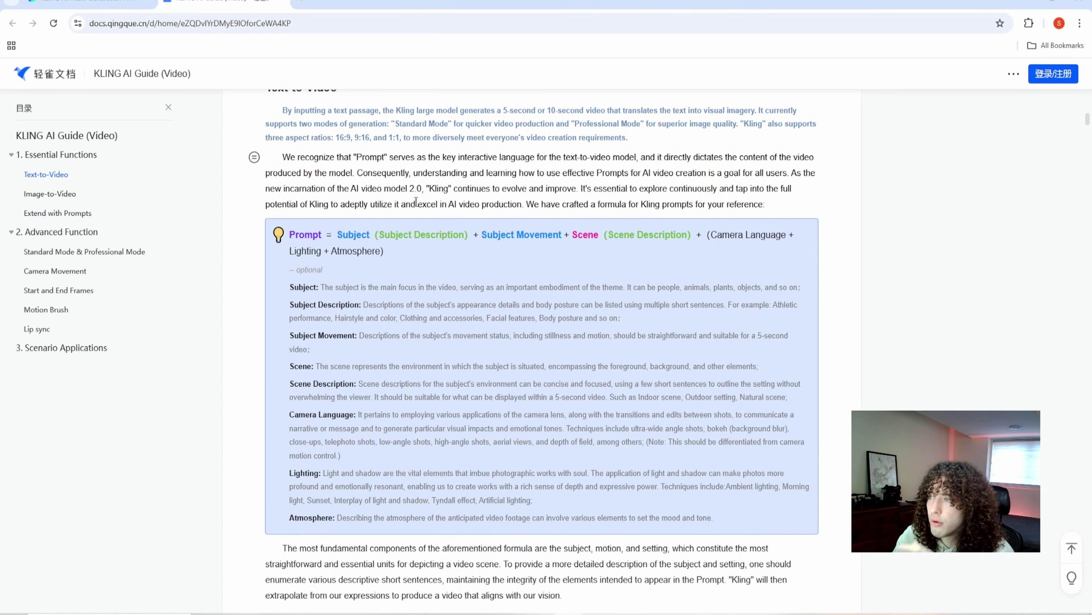
pyautogui.click(284, 3)
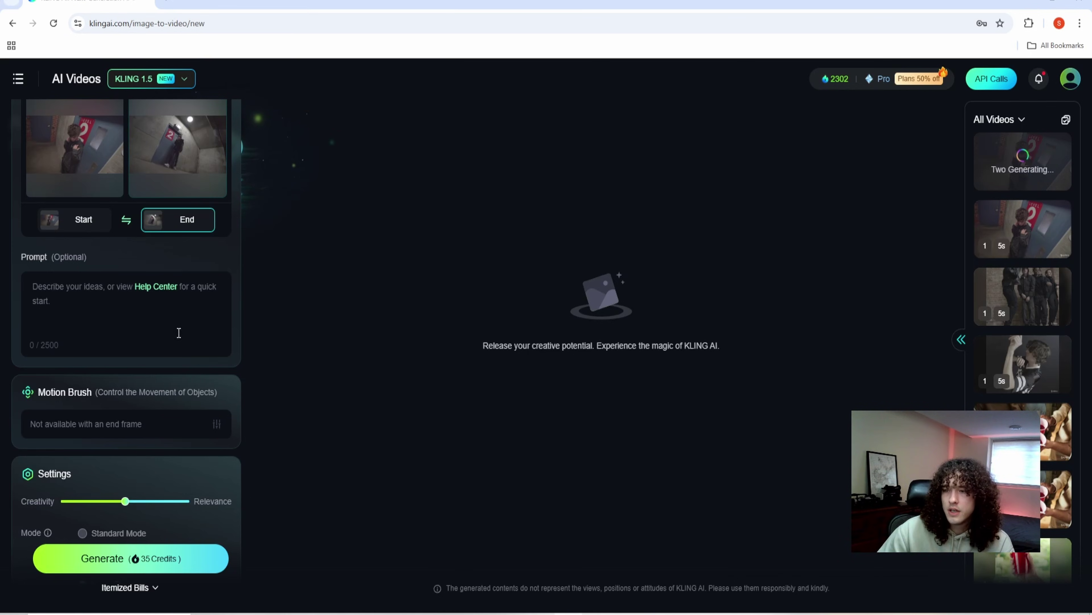
# - Shift the balance between Creativity and Relevance slightly toward Creativity in the video generation settings
pyautogui.moveTo(128, 501)
pyautogui.mouseDown()
pyautogui.moveTo(106, 502)
pyautogui.moveTo(137, 508)
pyautogui.moveTo(113, 510)
pyautogui.mouseUp()
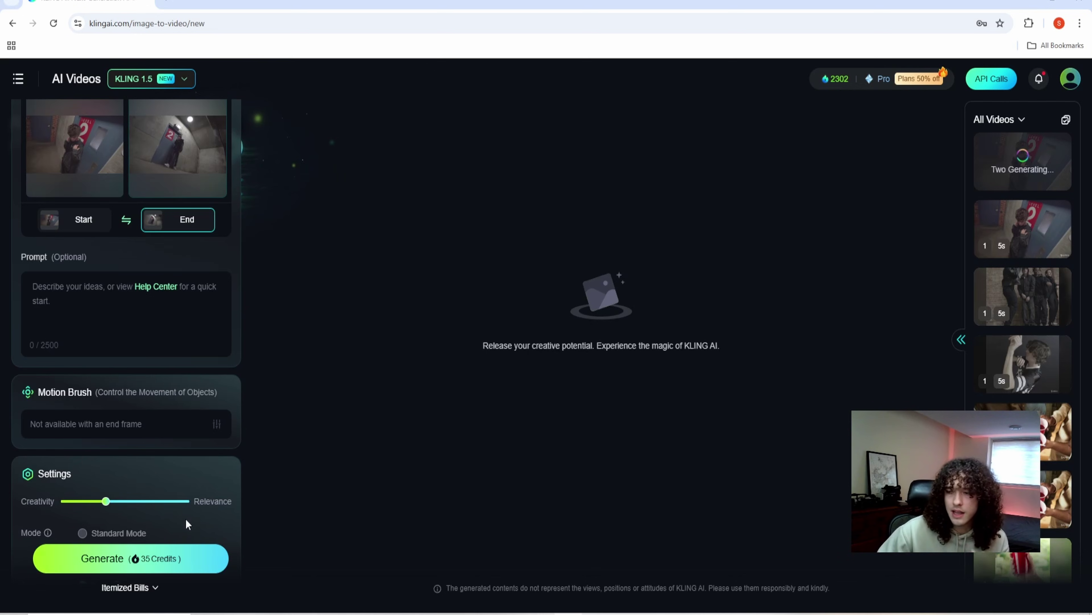
pyautogui.scroll(-3, 147, 485)
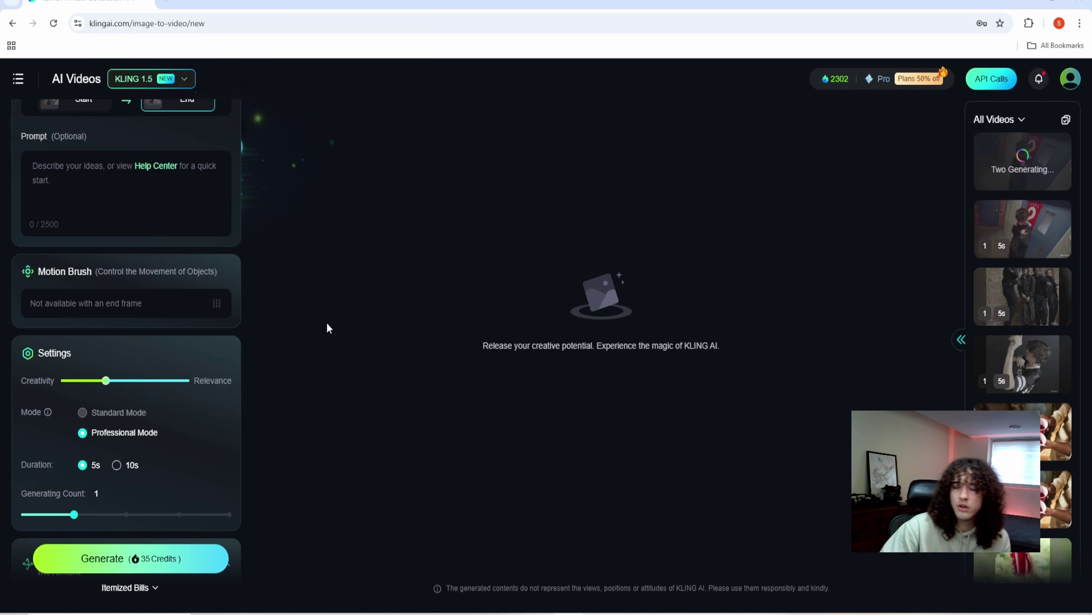
# - Review the available video models, the optional prompt field, and the mode, duration and camera movement settings
pyautogui.click(162, 72)
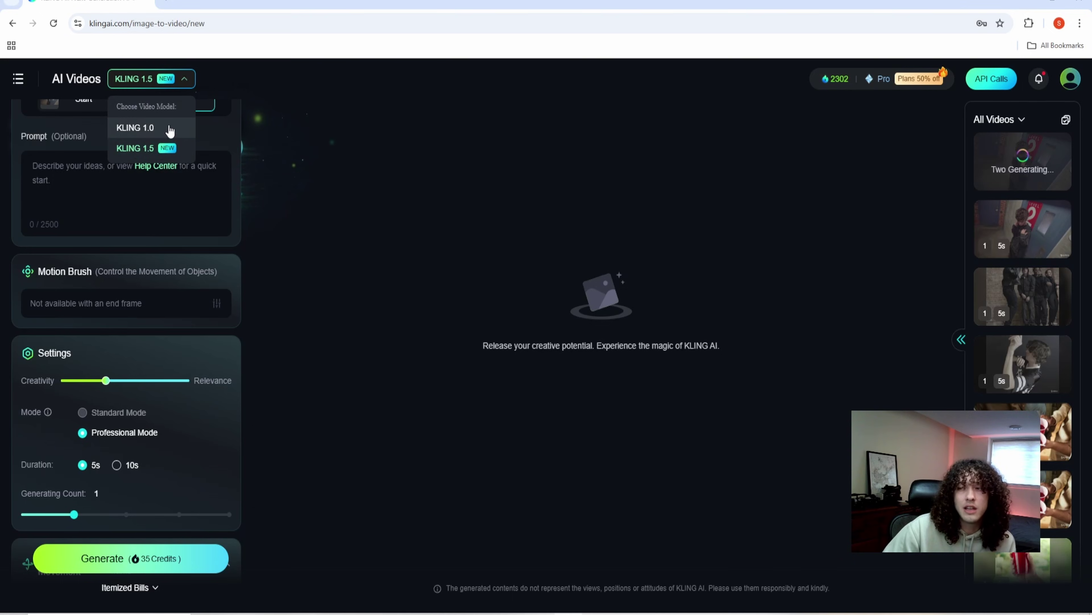
pyautogui.click(322, 233)
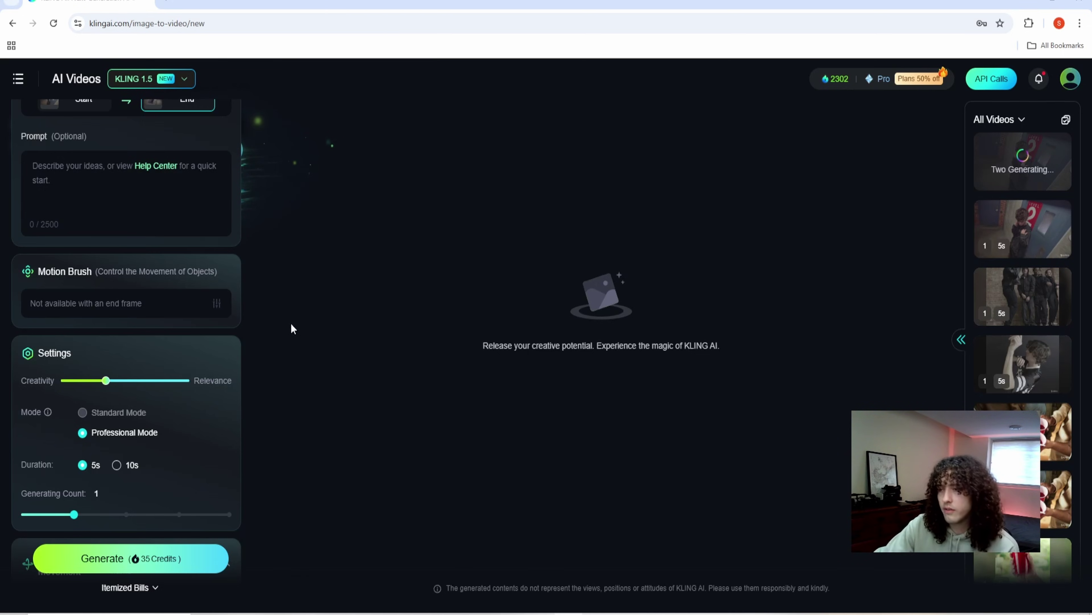
pyautogui.click(159, 207)
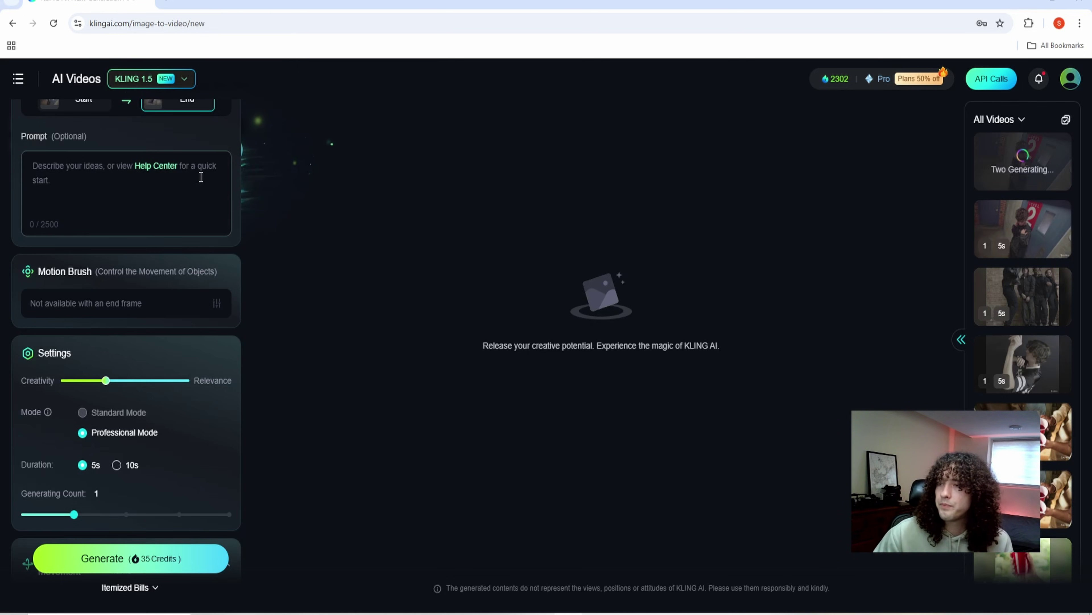
pyautogui.scroll(-3, 132, 149)
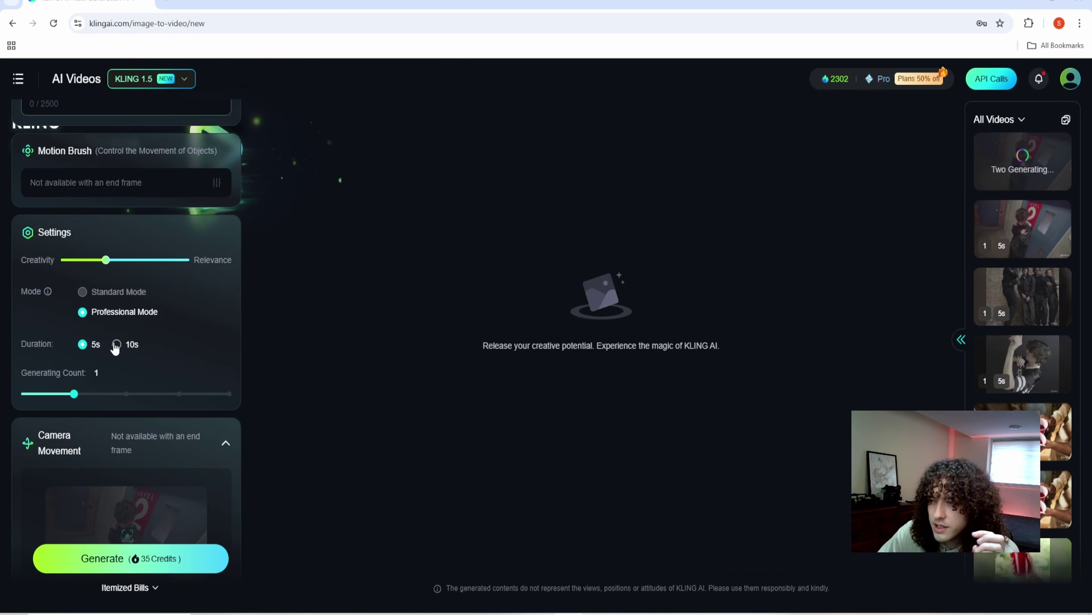
# - Enter "low quality" as the negative prompt for the video generation
pyautogui.moveTo(111, 297)
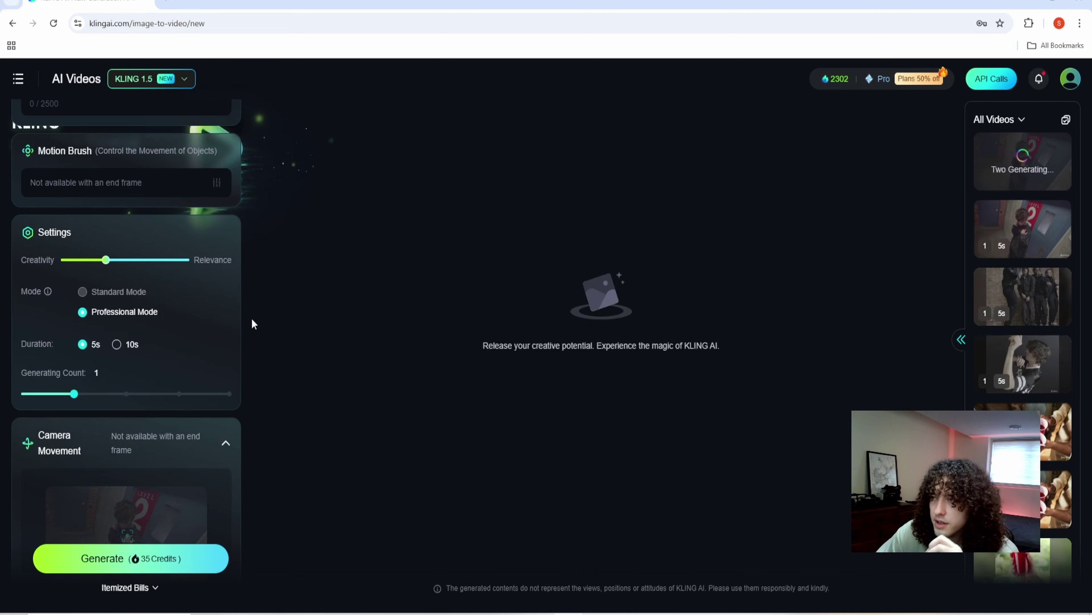
pyautogui.scroll(-5, 195, 470)
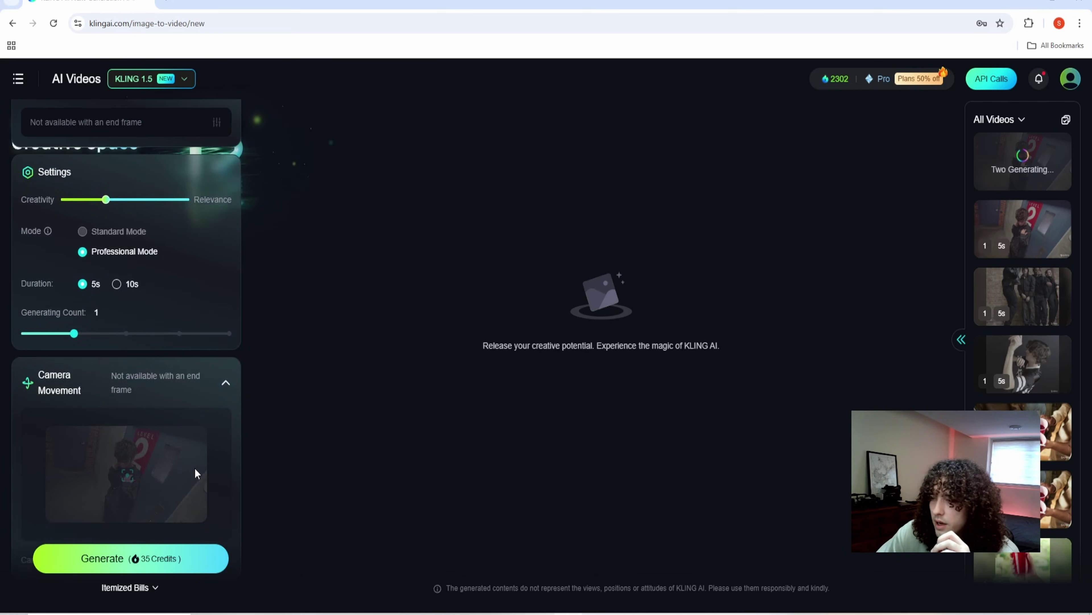
pyautogui.click(117, 468)
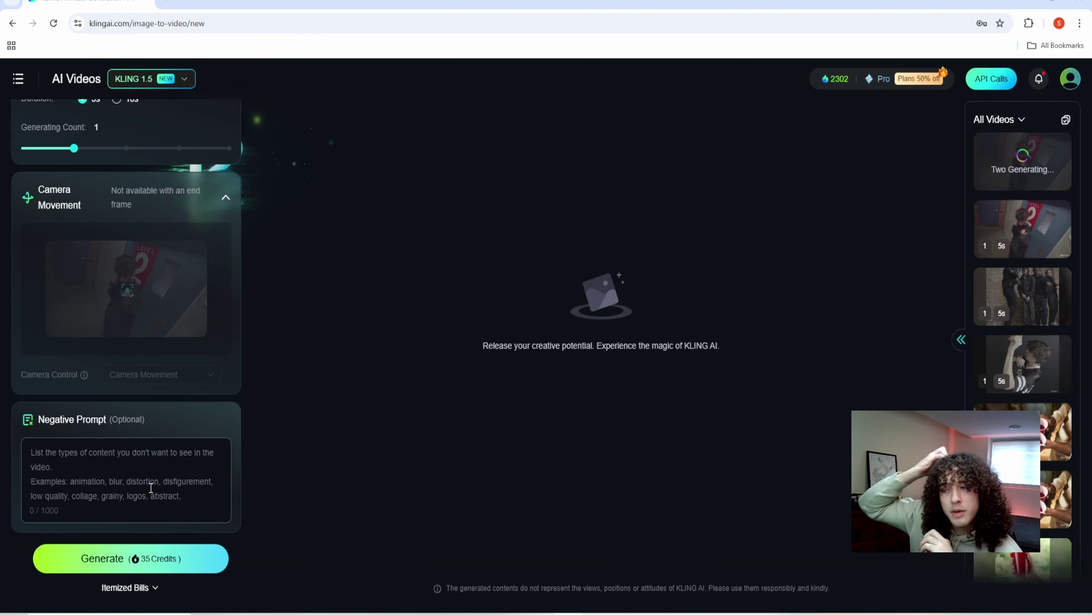
pyautogui.write('low ')
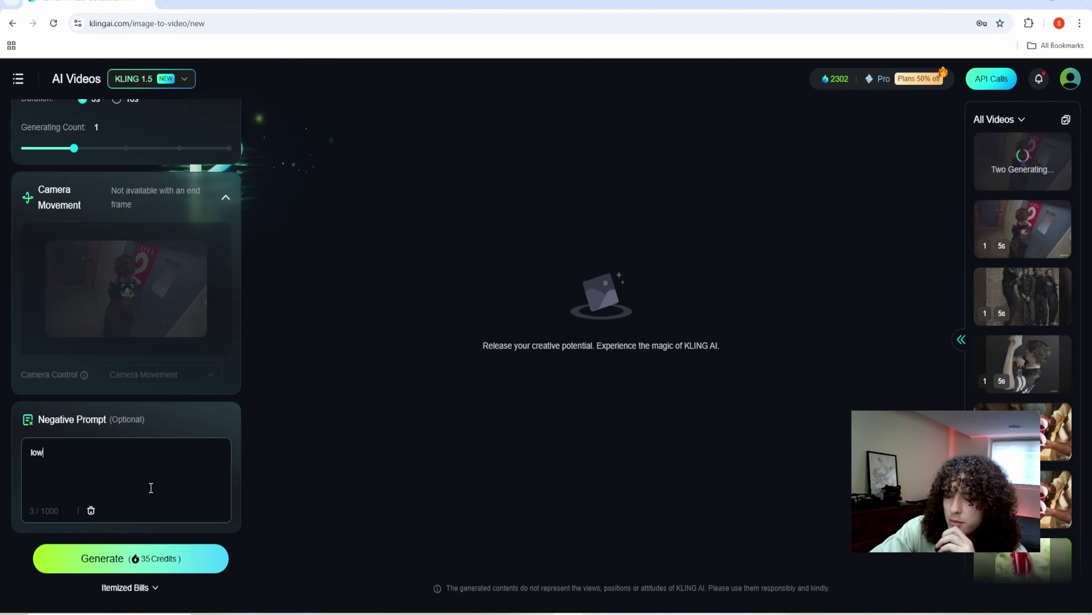
pyautogui.write('quality')
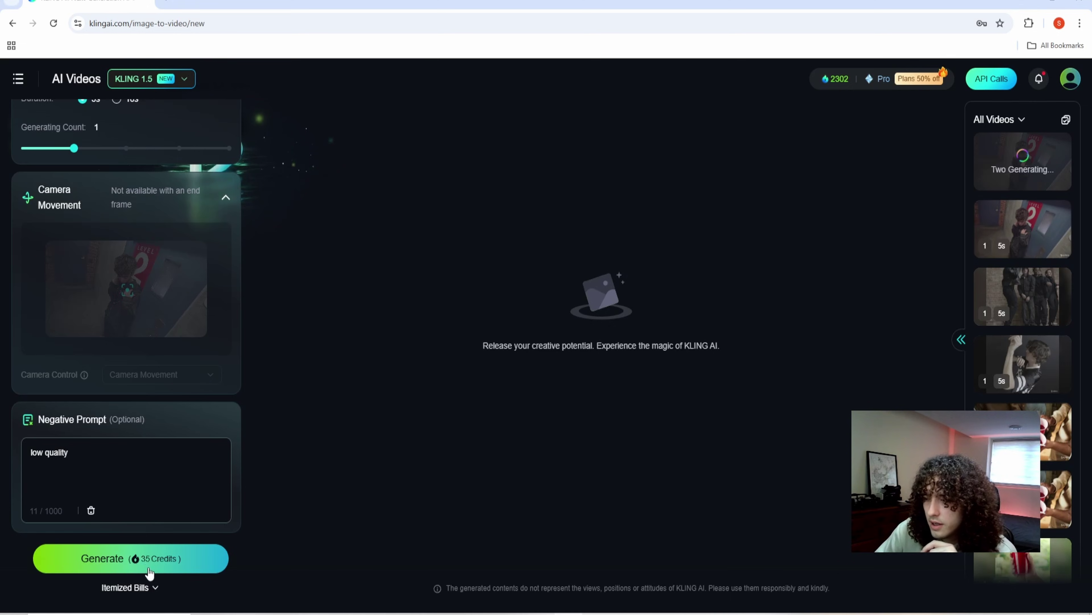
# - Set the generating count to 2 and generate the videos
pyautogui.scroll(4, 86, 336)
pyautogui.moveTo(74, 329); pyautogui.dragTo(112, 333)
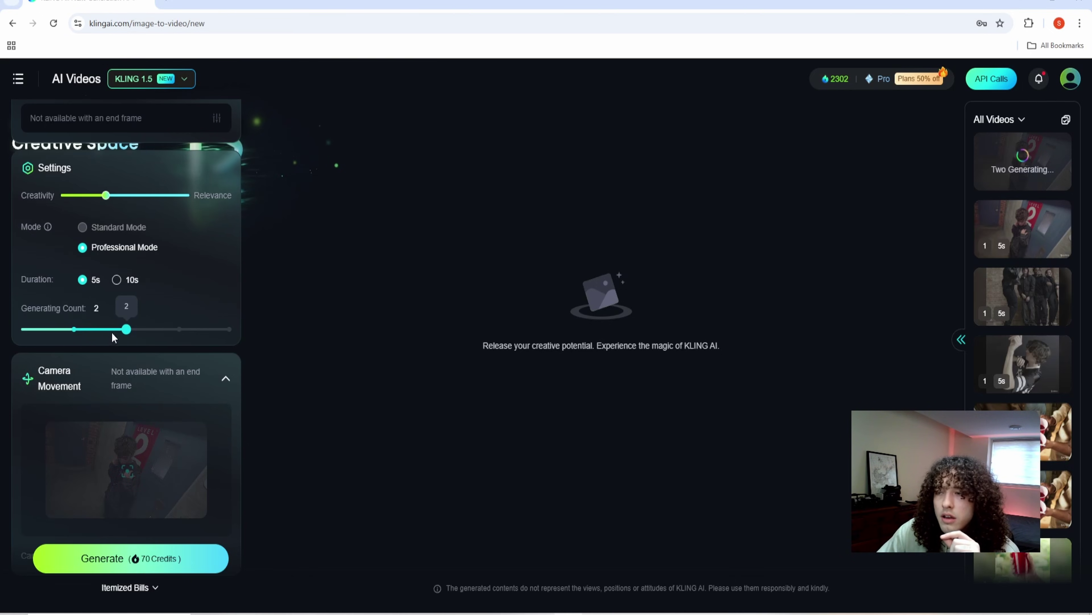
pyautogui.scroll(4, 194, 280)
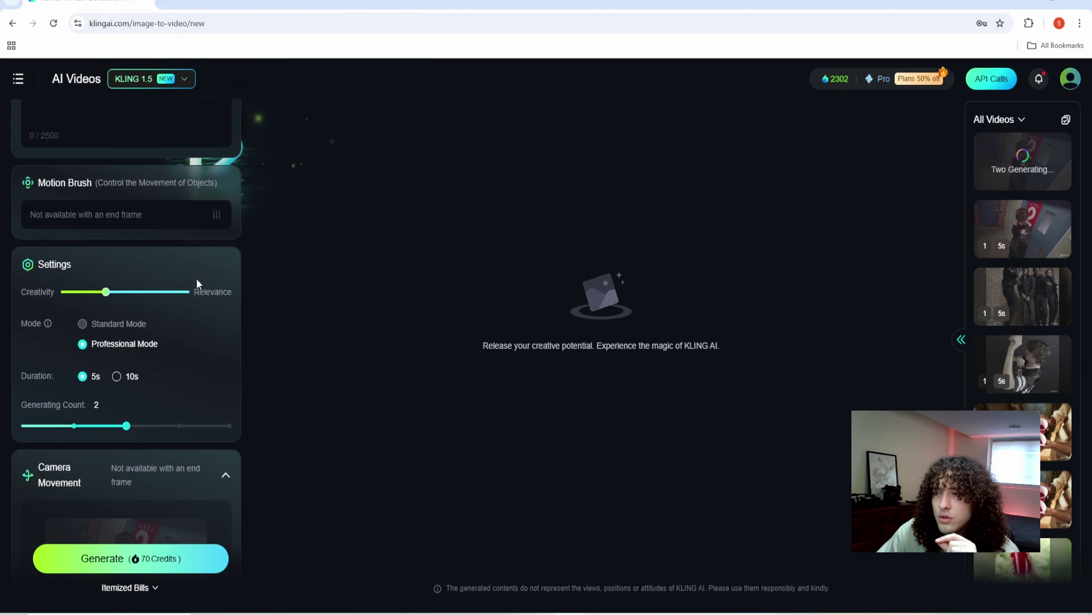
pyautogui.scroll(-8, 225, 406)
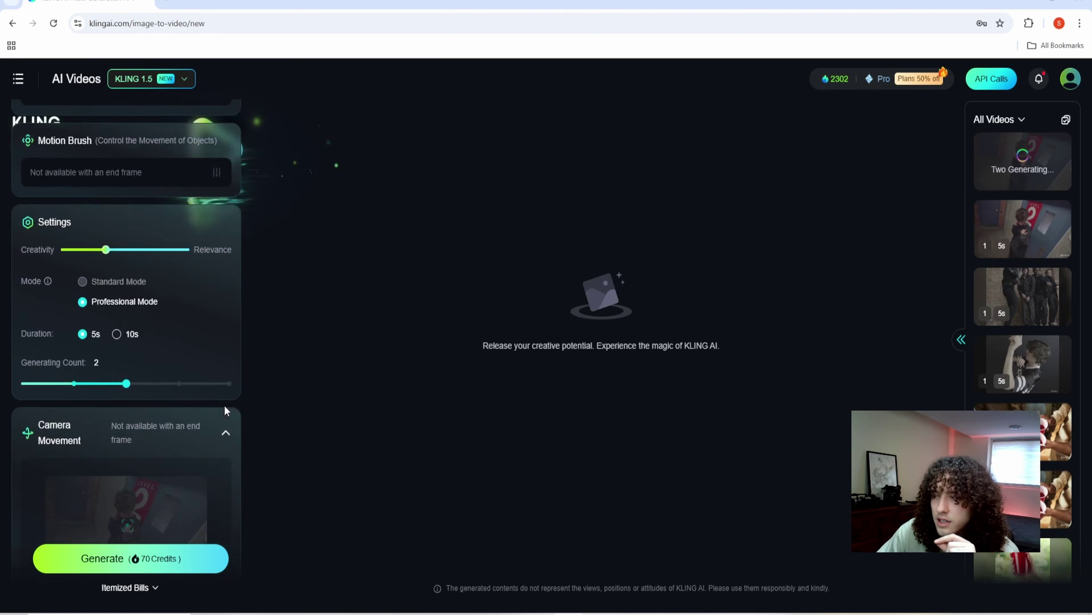
pyautogui.click(137, 558)
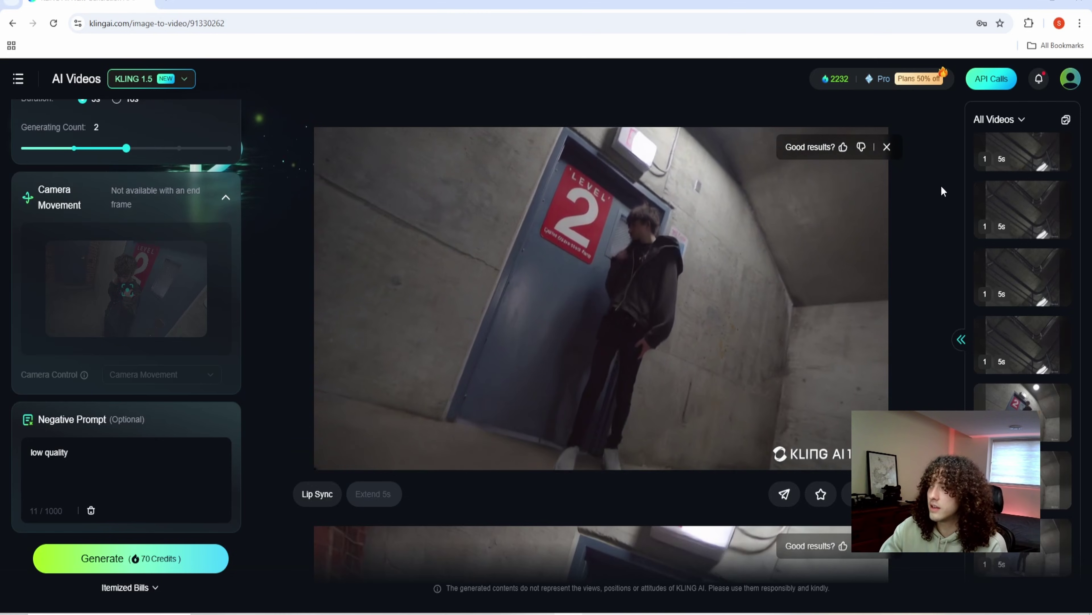
# - Play and compare the two generated transition videos, checking the camera motion and the subject in each
pyautogui.scroll(-3, 937, 219)
pyautogui.scroll(-5, 937, 217)
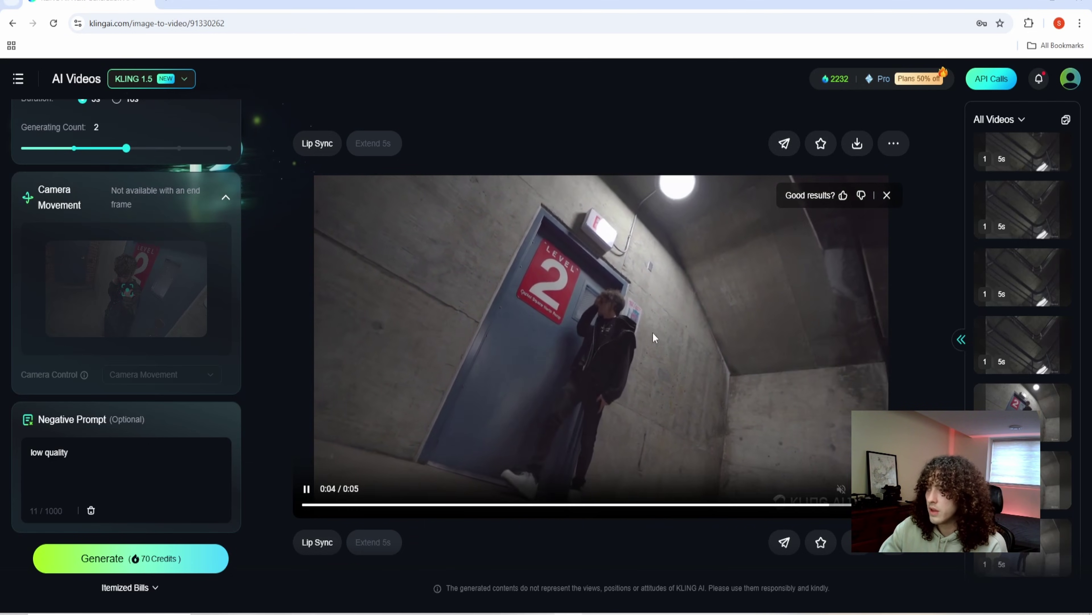
pyautogui.scroll(-1, 595, 362)
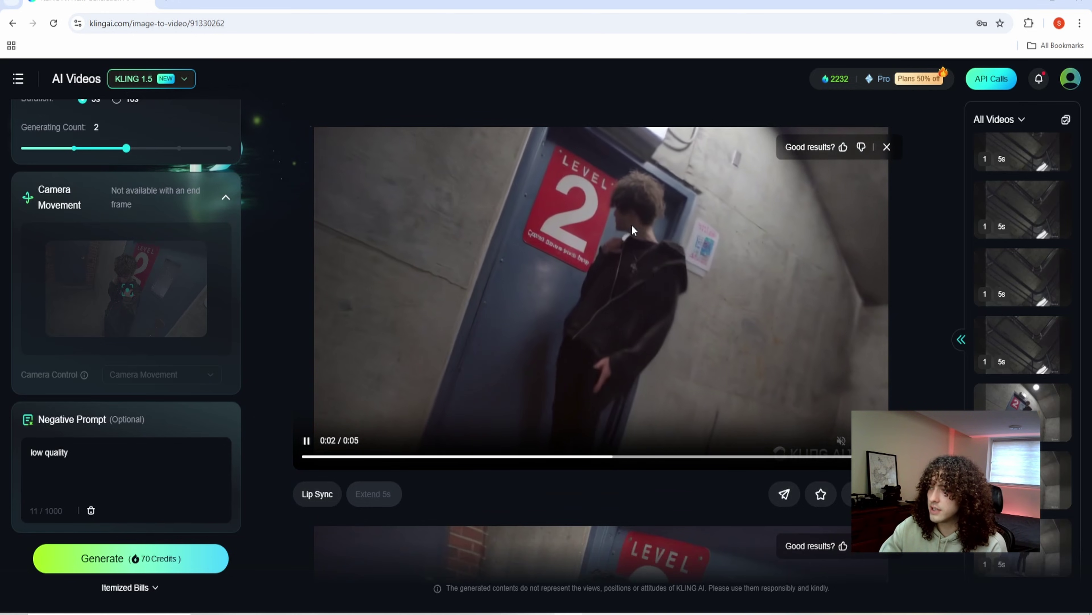
pyautogui.click(411, 370)
pyautogui.scroll(-8, 411, 370)
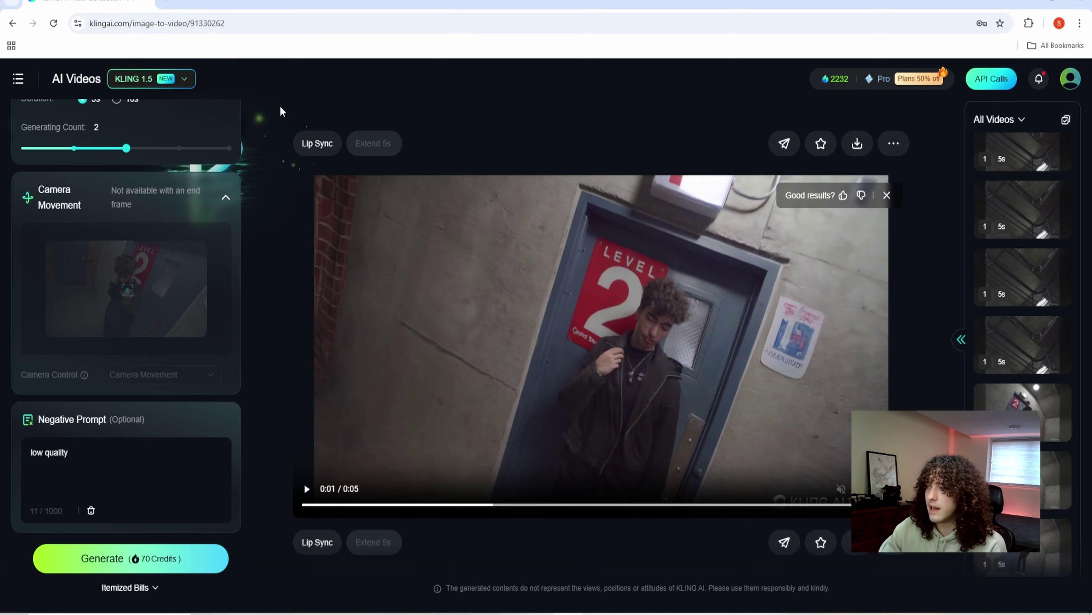
pyautogui.moveTo(850, 539)
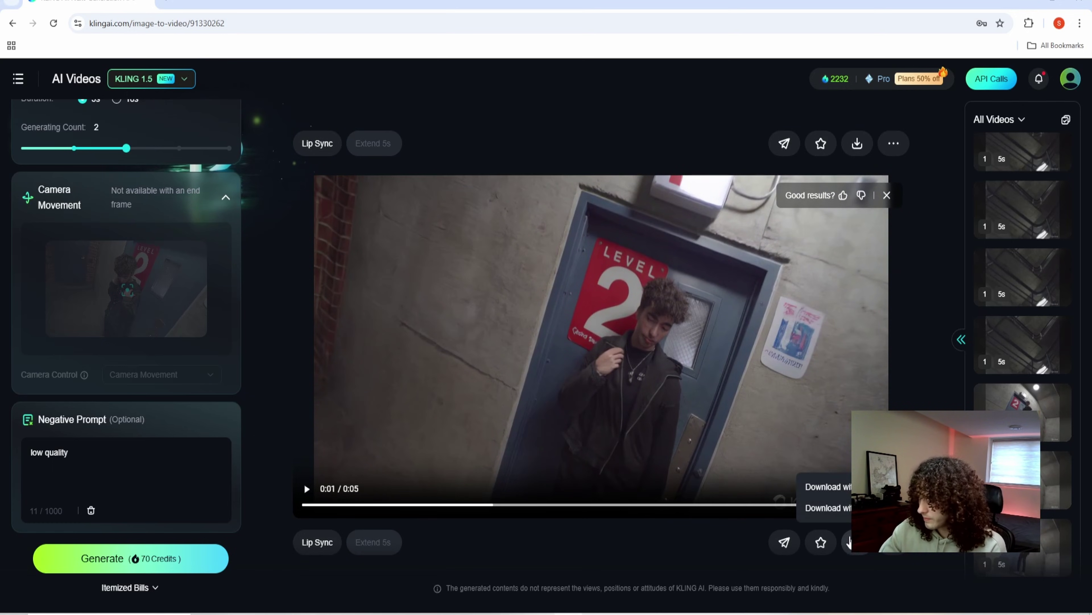
pyautogui.scroll(-1, 850, 539)
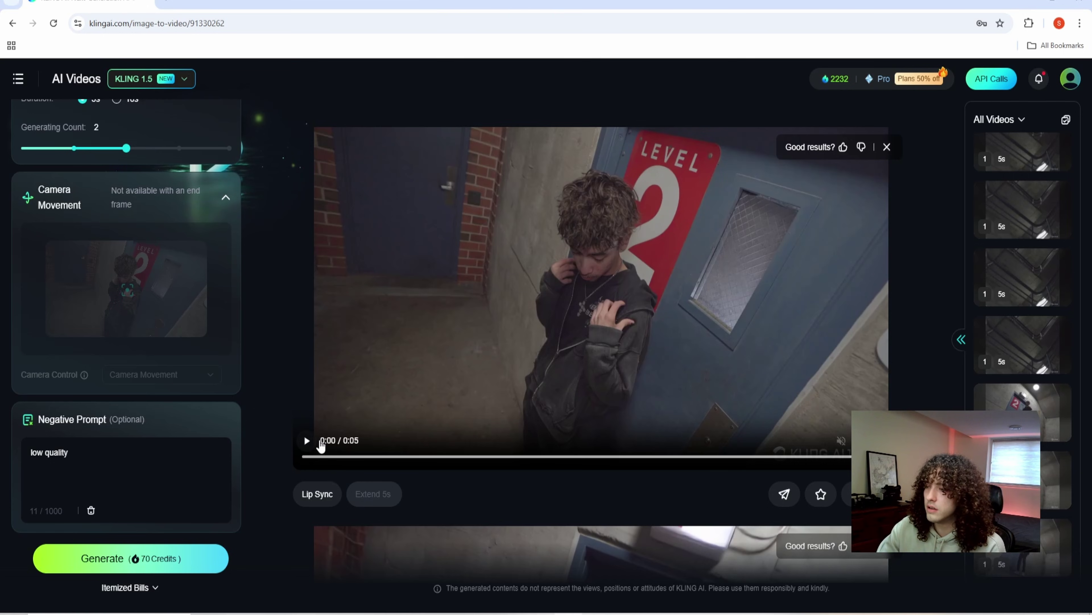
pyautogui.click(306, 439)
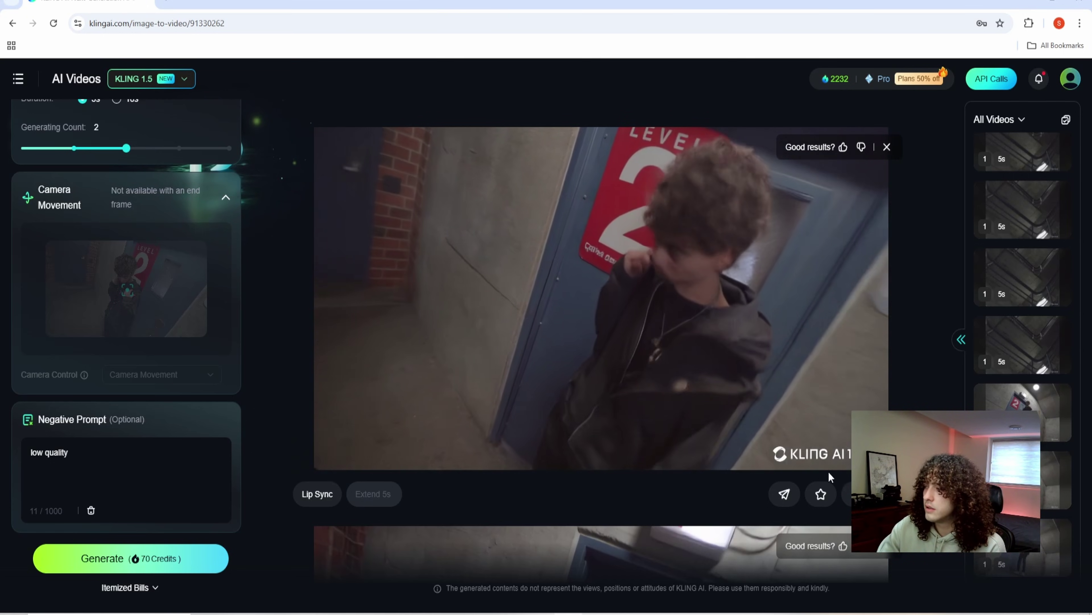
pyautogui.scroll(-8, 870, 586)
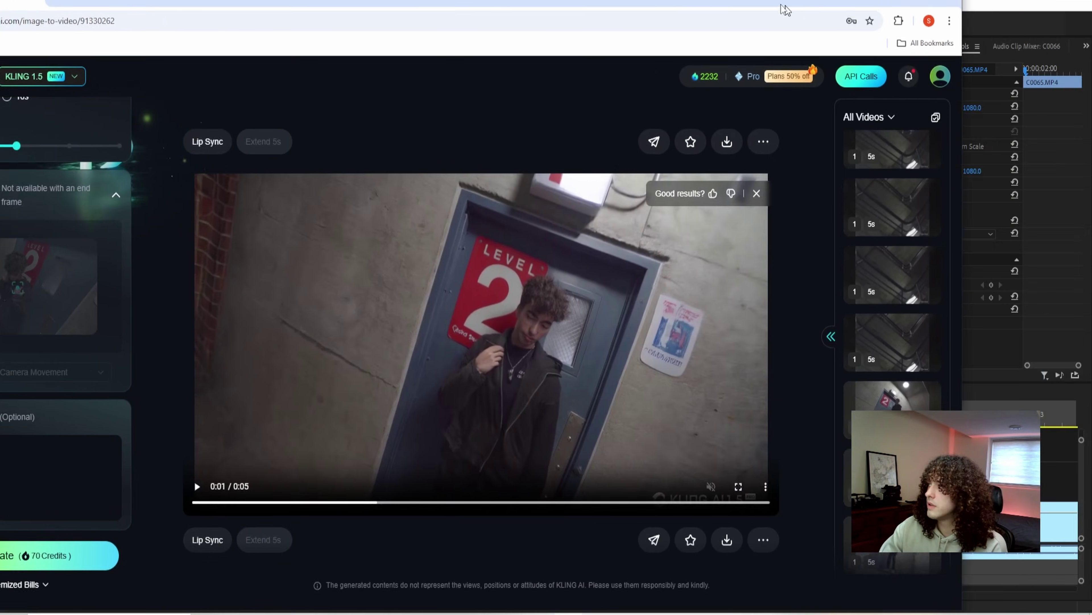
# - Download the second generated transition video
pyautogui.click(638, 542)
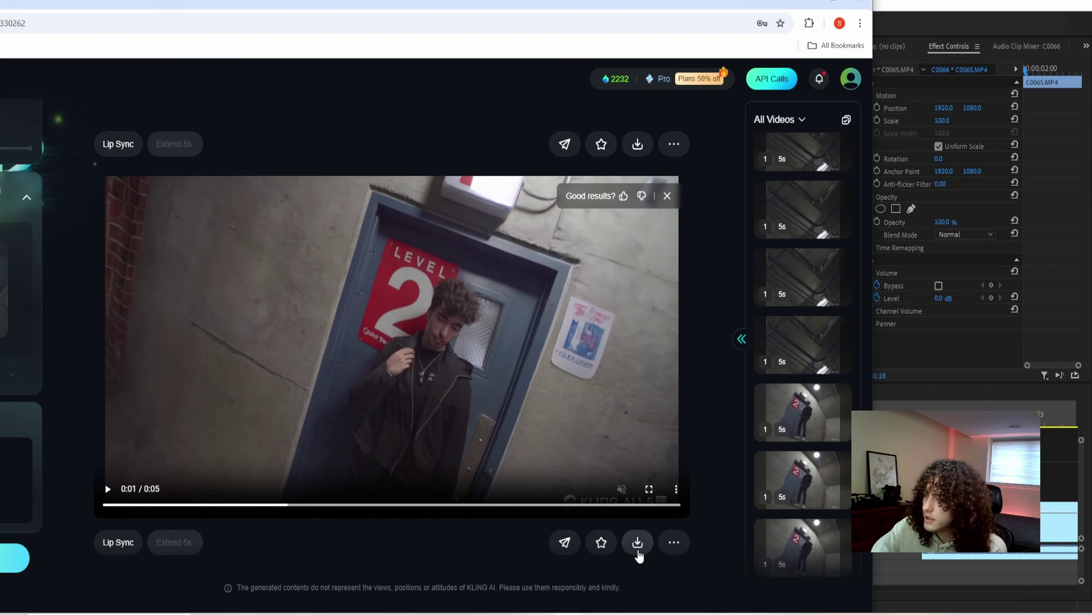
pyautogui.moveTo(636, 543)
pyautogui.click(654, 508)
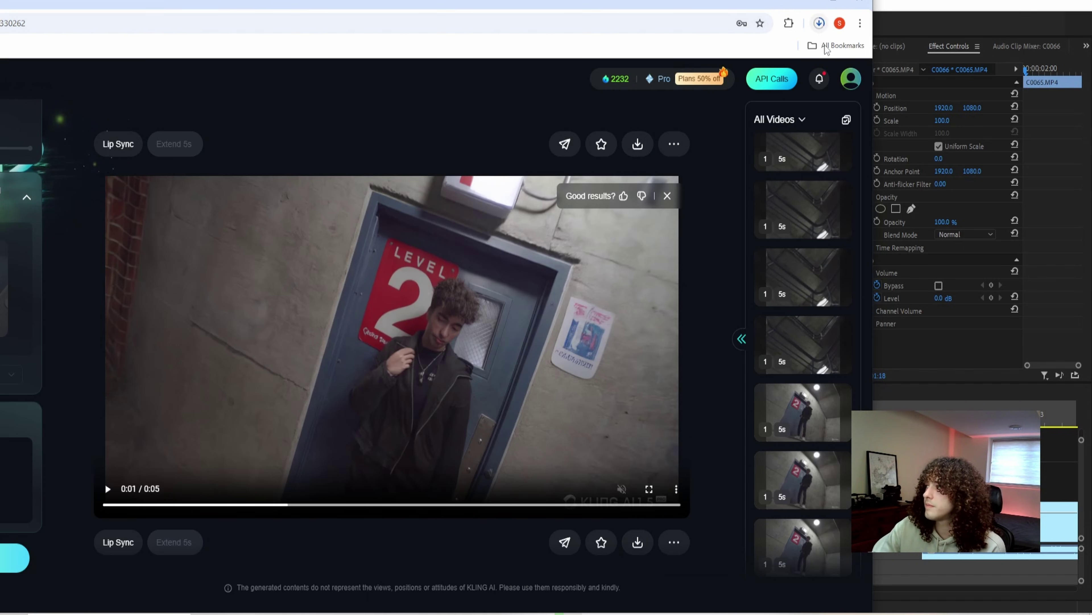
# - Switch to Premiere Pro and import the downloaded transition video into the tut project's media
pyautogui.click(819, 22)
pyautogui.hotkey('alt', 'Tab')
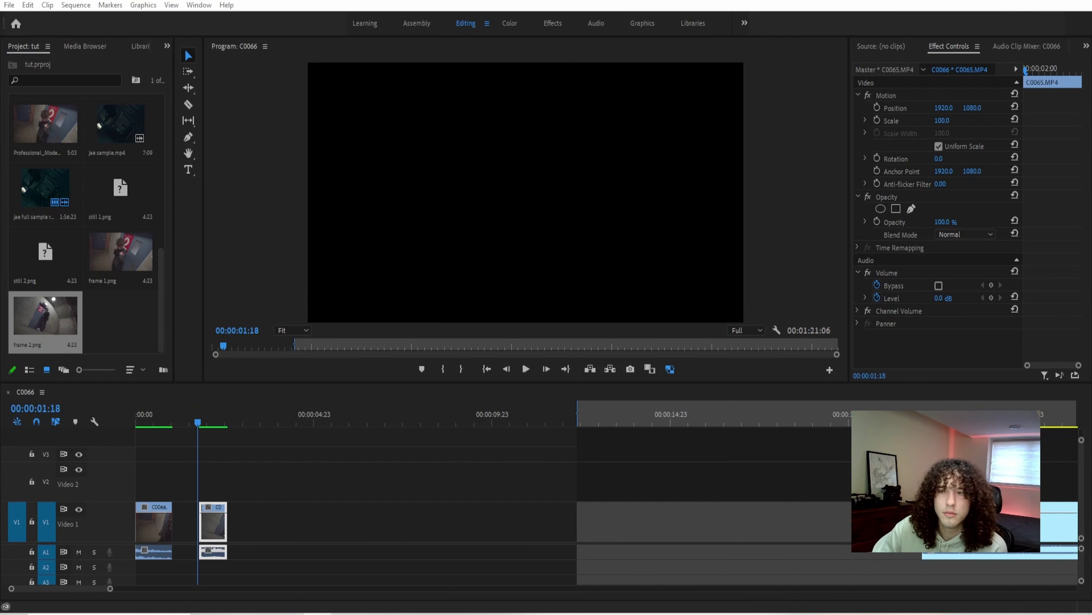
pyautogui.moveTo(125, 266); pyautogui.dragTo(130, 327)
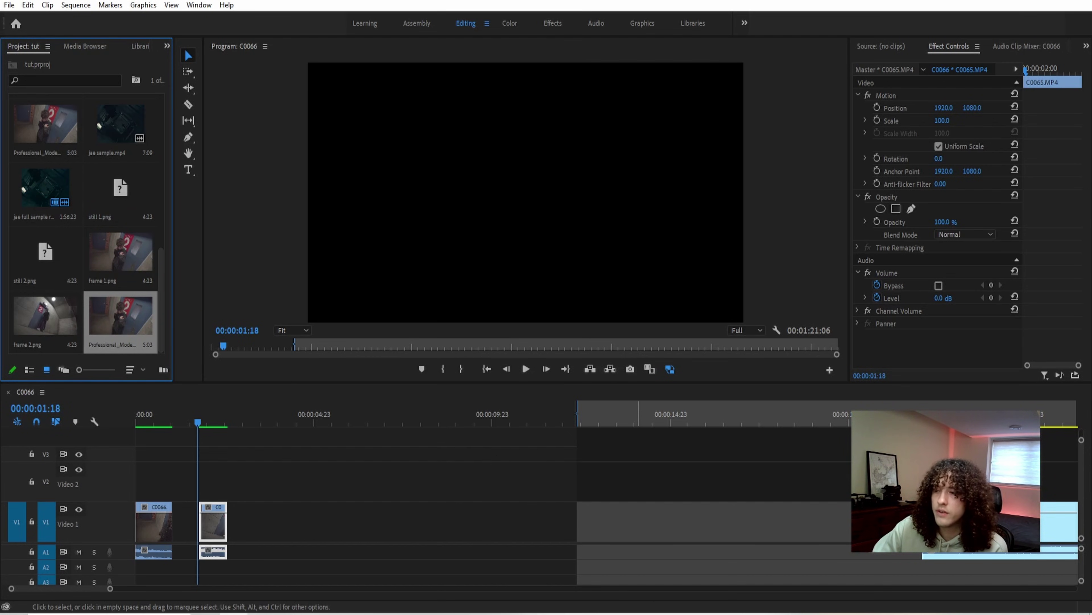
pyautogui.click(405, 500)
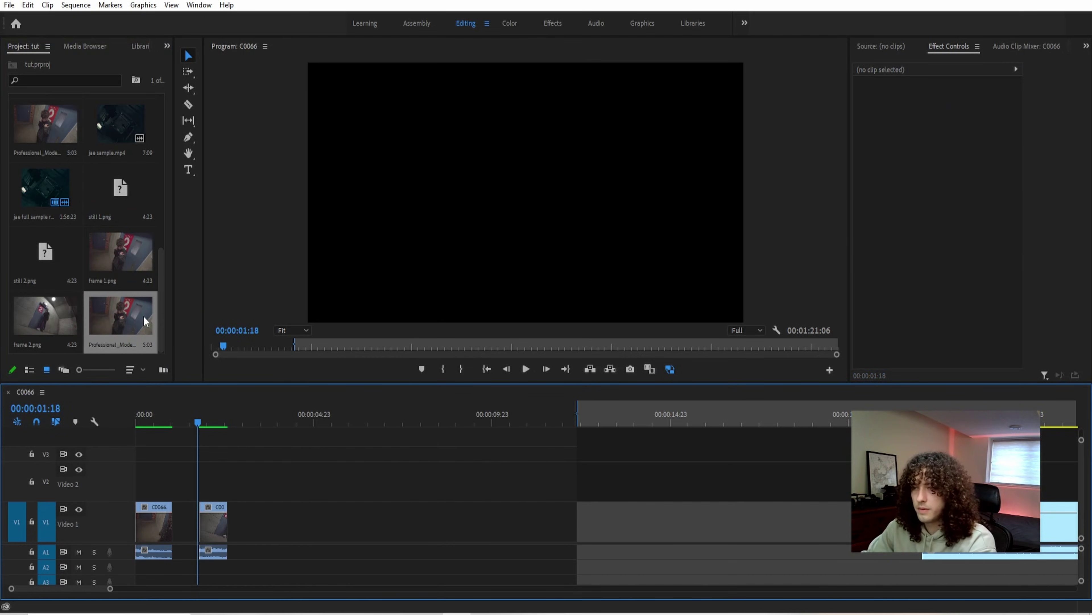
# - Place the generated video on Video 2, starting where the first clip ends, and set its scale to 200
pyautogui.moveTo(144, 321); pyautogui.dragTo(177, 478)
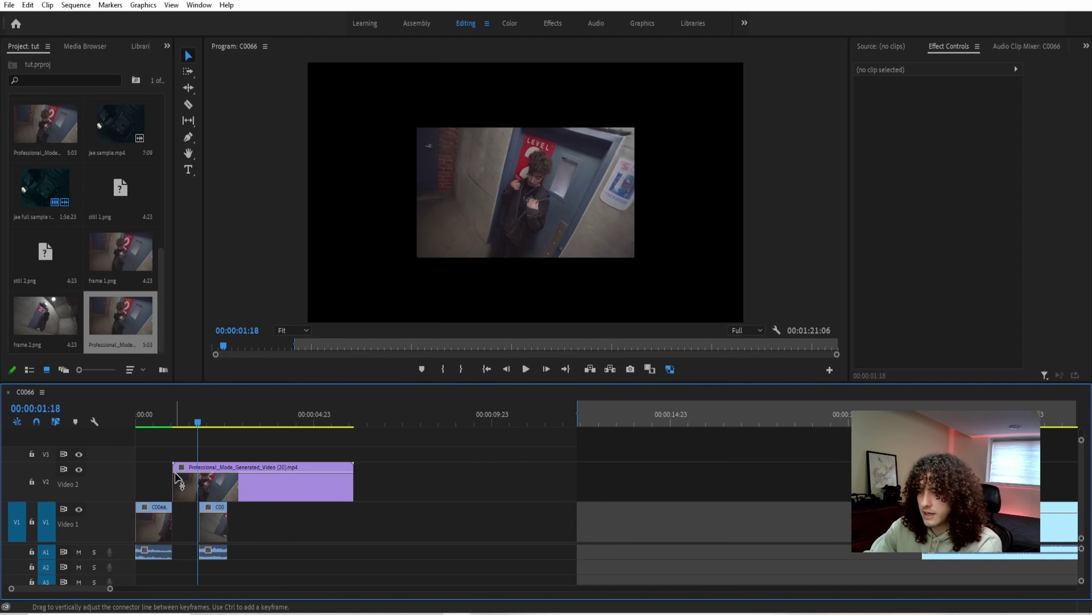
pyautogui.click(190, 491)
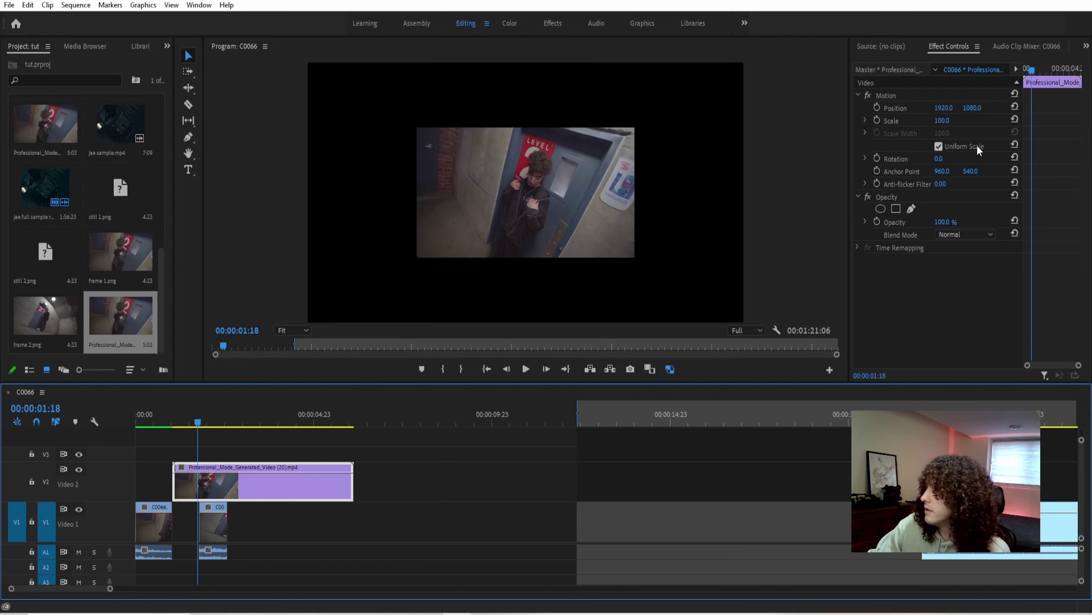
pyautogui.click(947, 131)
pyautogui.click(944, 120)
pyautogui.write('2')
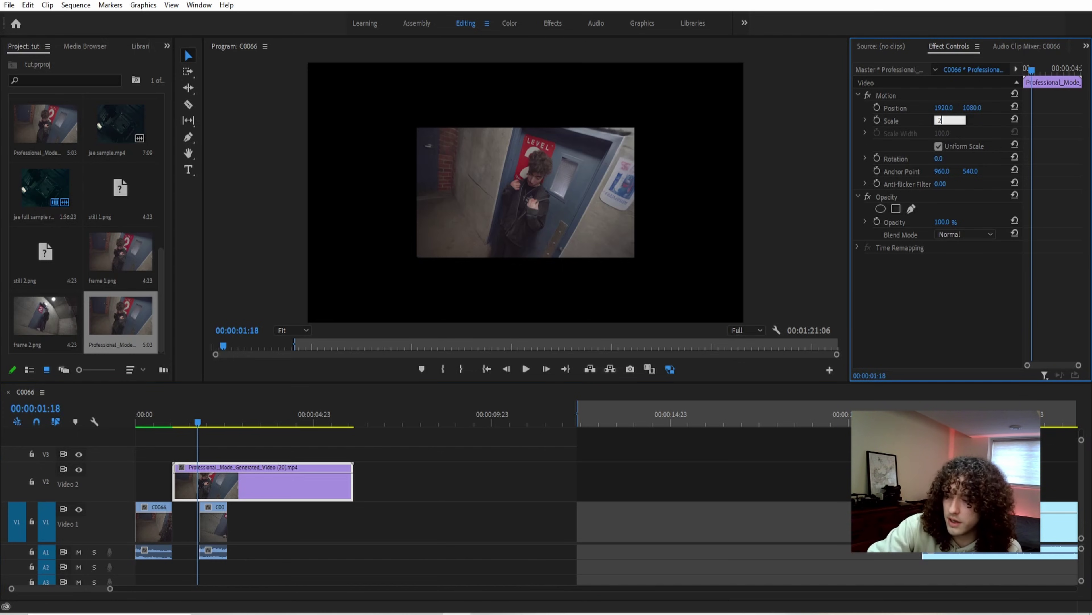
pyautogui.write('00')
pyautogui.press('Return')
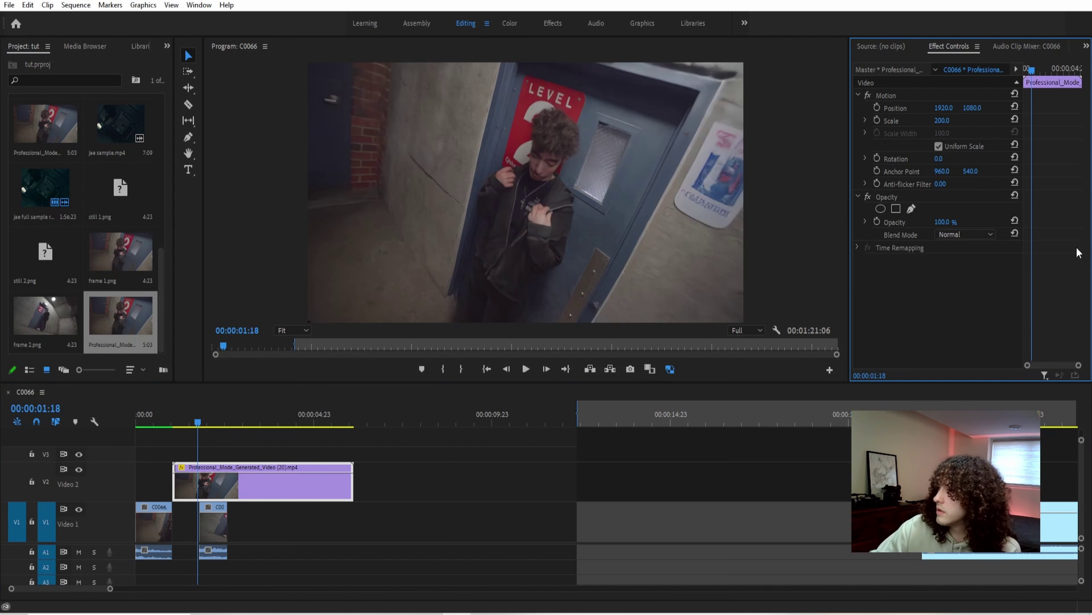
# - Save the project and show the Time Remapping speed keyframes on the generated clip
pyautogui.click(215, 494)
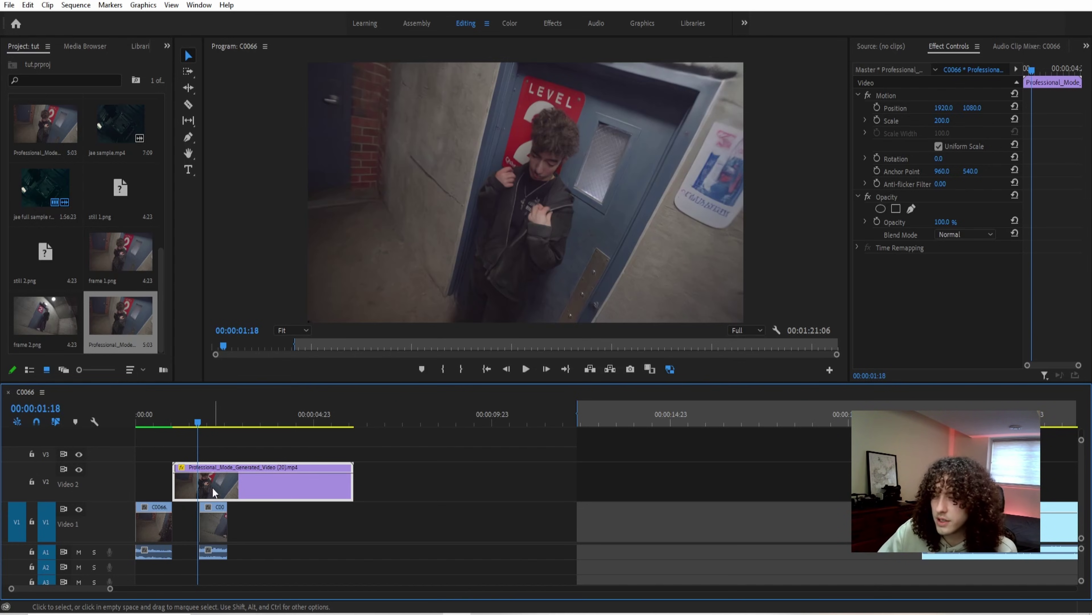
pyautogui.hotkey('ctrl', 's')
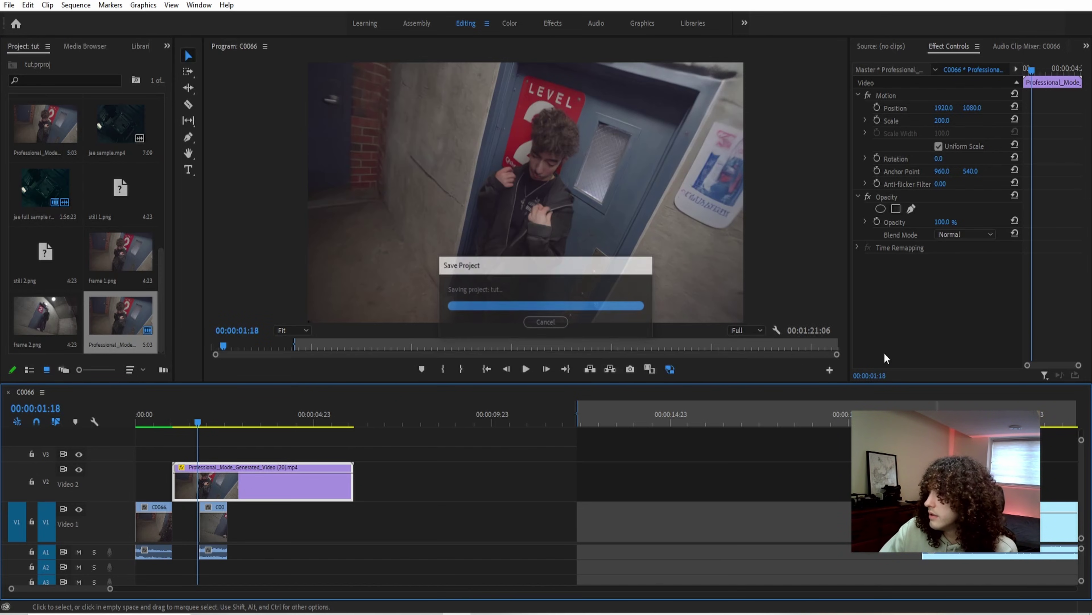
pyautogui.rightClick(280, 494)
pyautogui.moveTo(379, 603)
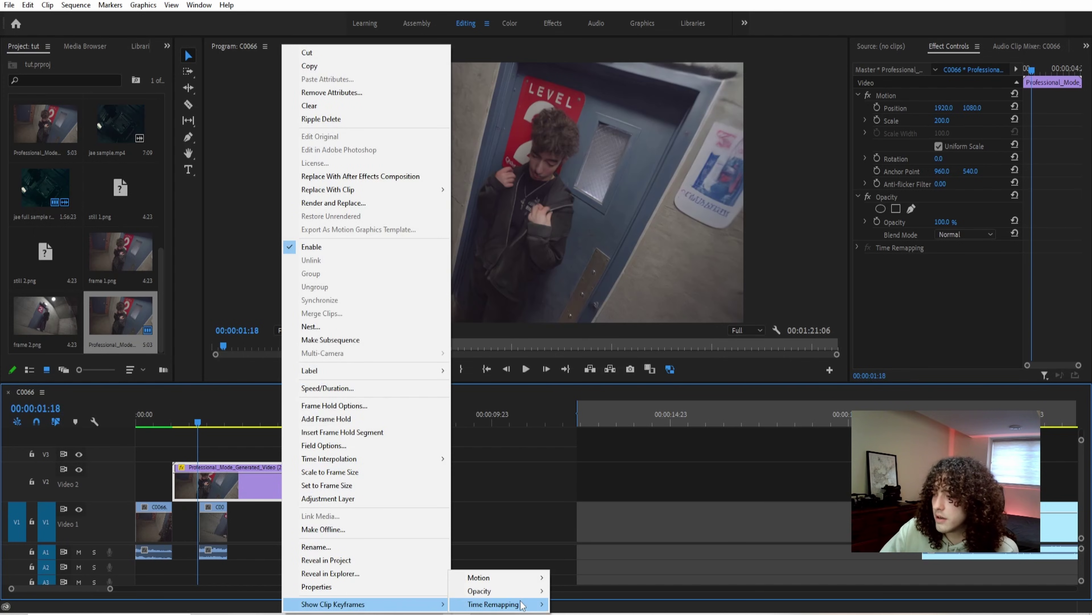
pyautogui.moveTo(521, 604)
pyautogui.click(583, 606)
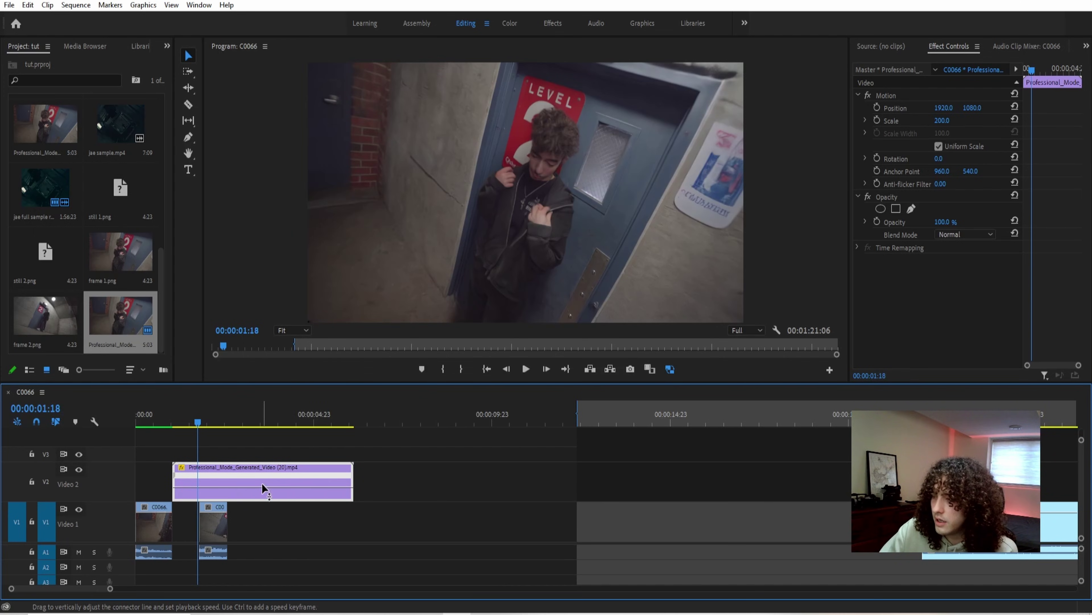
# - Speed up the generated clip to fit the gap between the two Video 1 clips and trim its end to the playhead at 00:00:01:18
pyautogui.moveTo(235, 486); pyautogui.dragTo(213, 447)
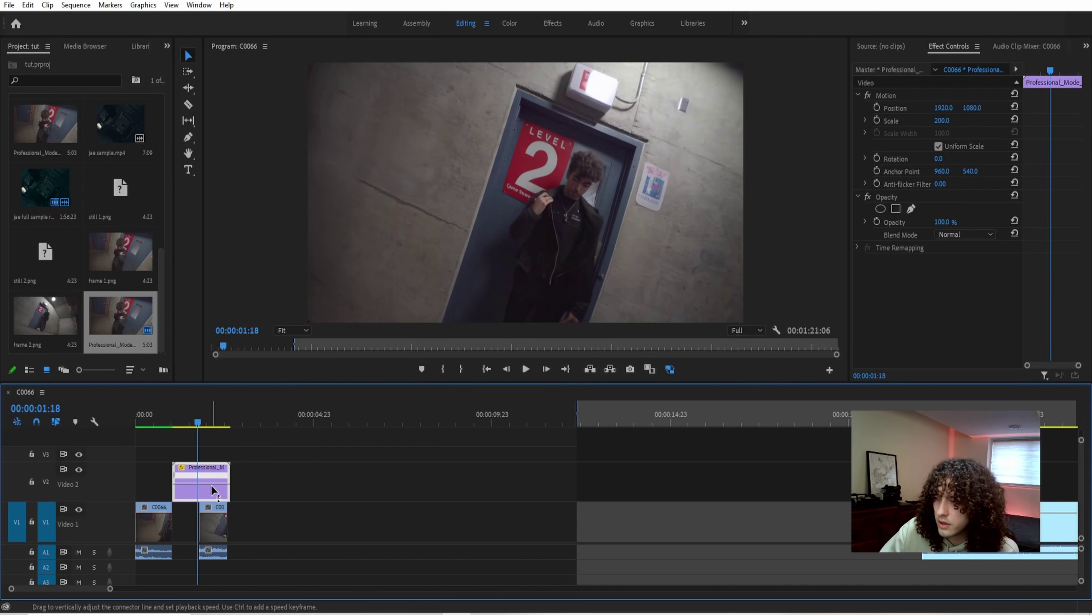
pyautogui.moveTo(201, 487)
pyautogui.mouseDown()
pyautogui.moveTo(193, 453)
pyautogui.moveTo(188, 484)
pyautogui.mouseUp()
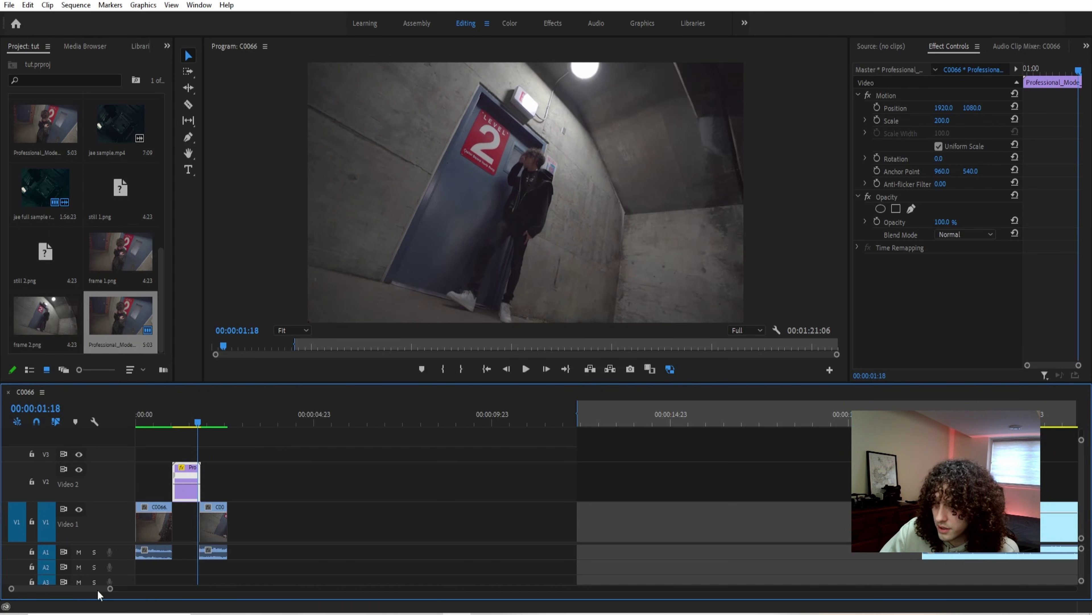
pyautogui.moveTo(110, 589); pyautogui.dragTo(26, 588)
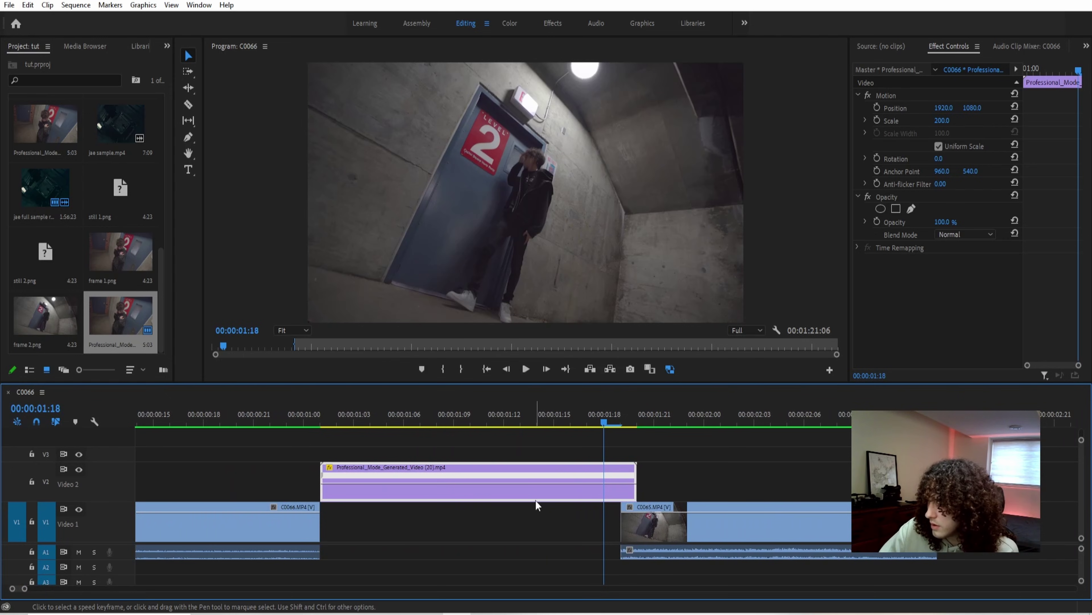
pyautogui.moveTo(542, 481)
pyautogui.mouseDown()
pyautogui.moveTo(542, 463)
pyautogui.moveTo(531, 482)
pyautogui.mouseUp()
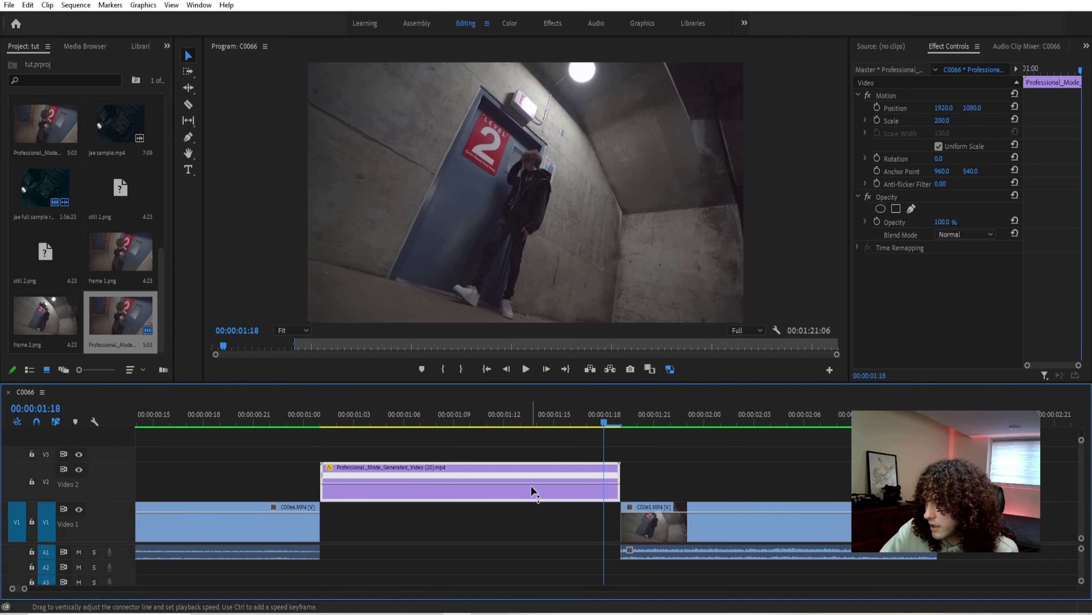
pyautogui.moveTo(527, 478); pyautogui.dragTo(518, 480)
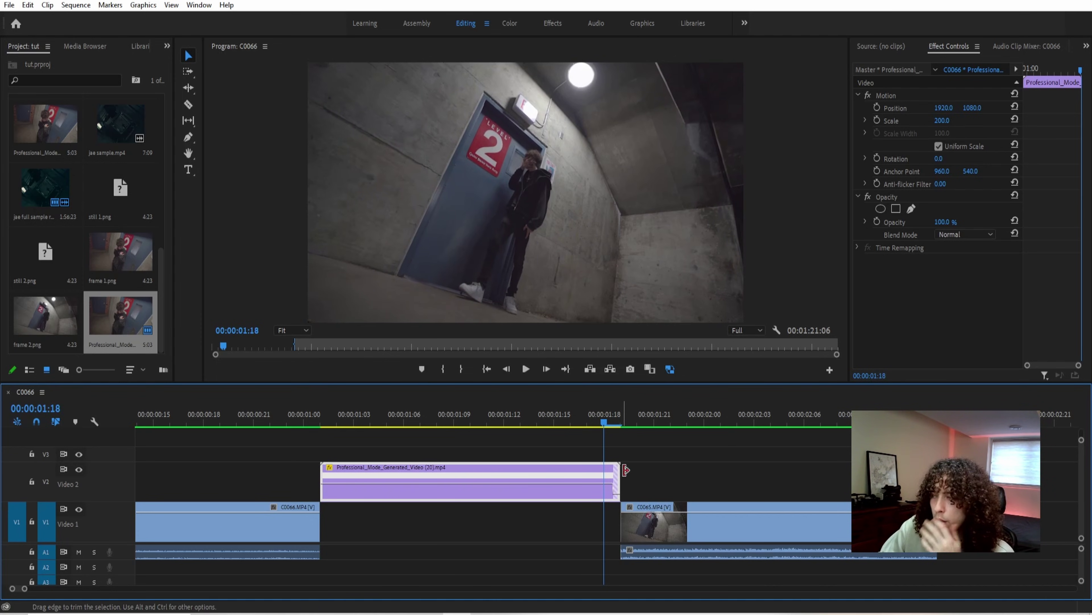
pyautogui.moveTo(620, 474); pyautogui.dragTo(604, 473)
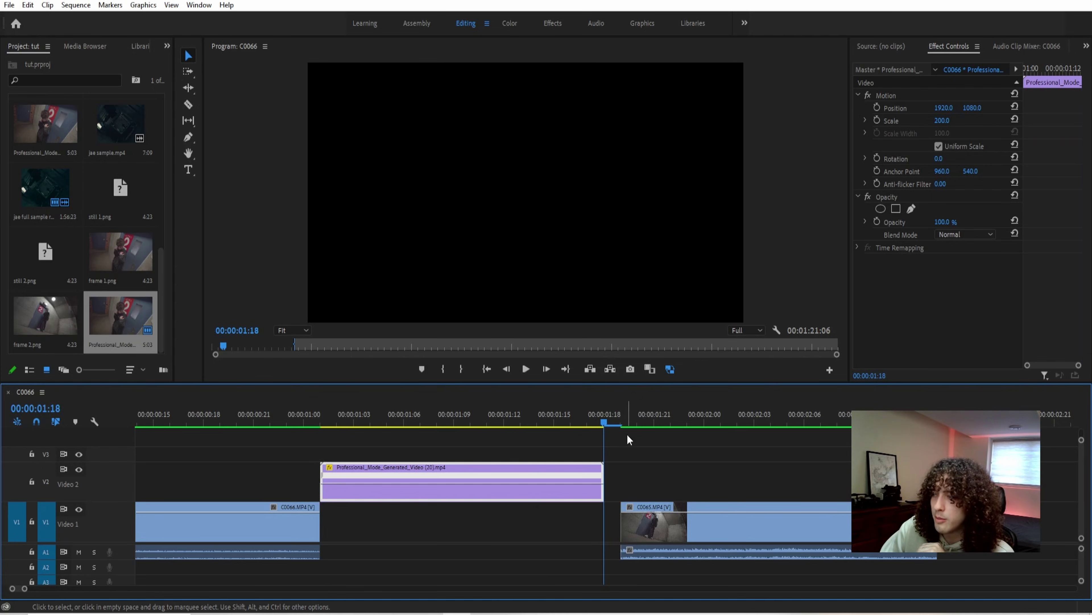
# - Undo the last end trim on the generated clip and slightly readjust its playback speed
pyautogui.hotkey('ctrl', 'z')
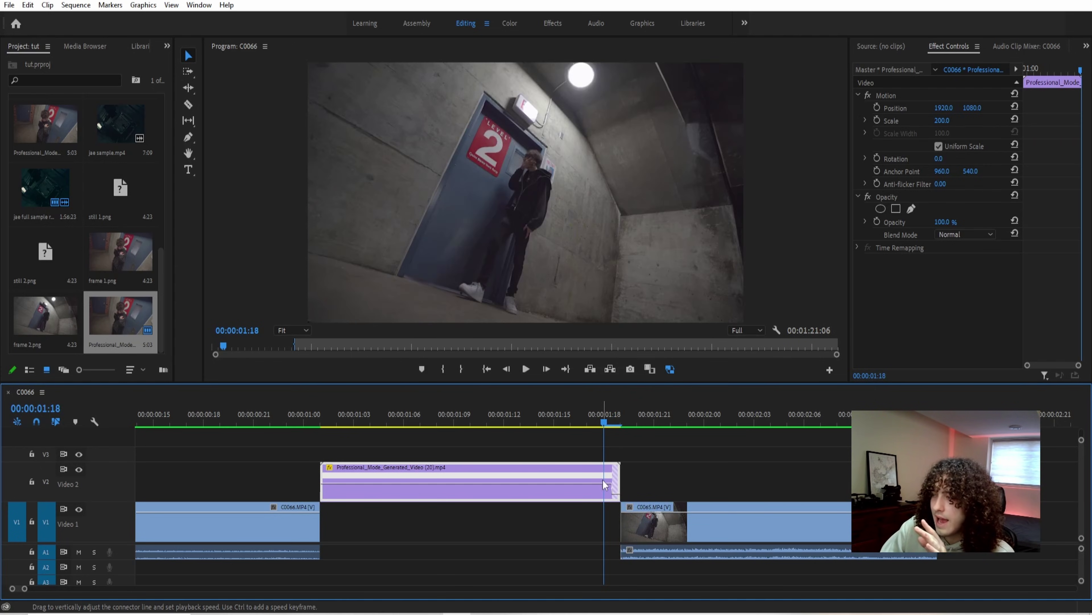
pyautogui.hotkey('ctrl', 'z')
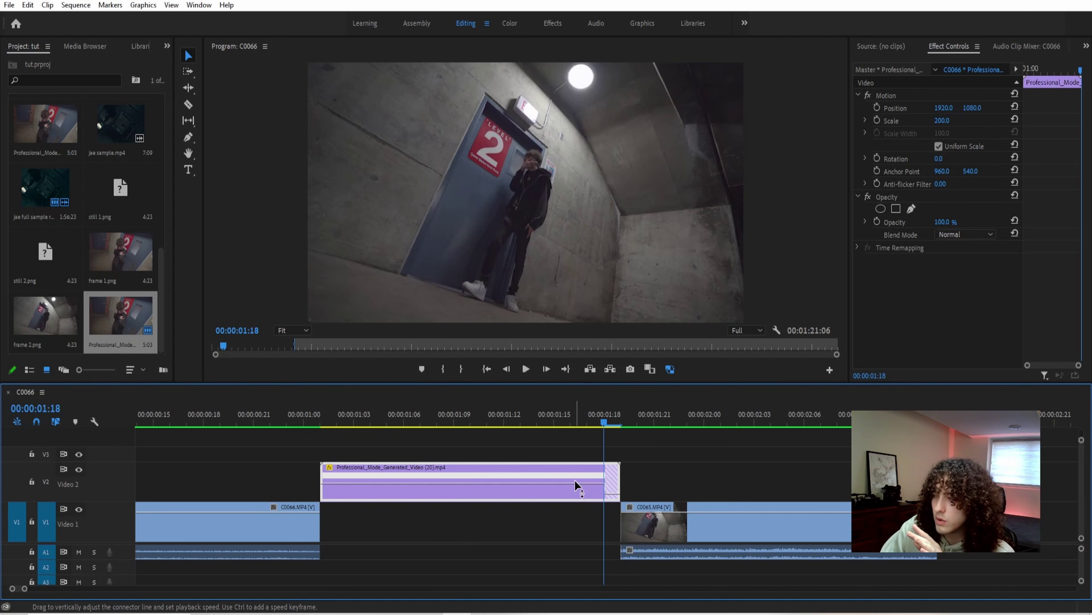
pyautogui.moveTo(574, 481); pyautogui.dragTo(574, 483)
# - Compare the frames at 00:00:01:18 and 00:00:01:19 to check how the generated clip matches the start of the second clip
pyautogui.press('Right')
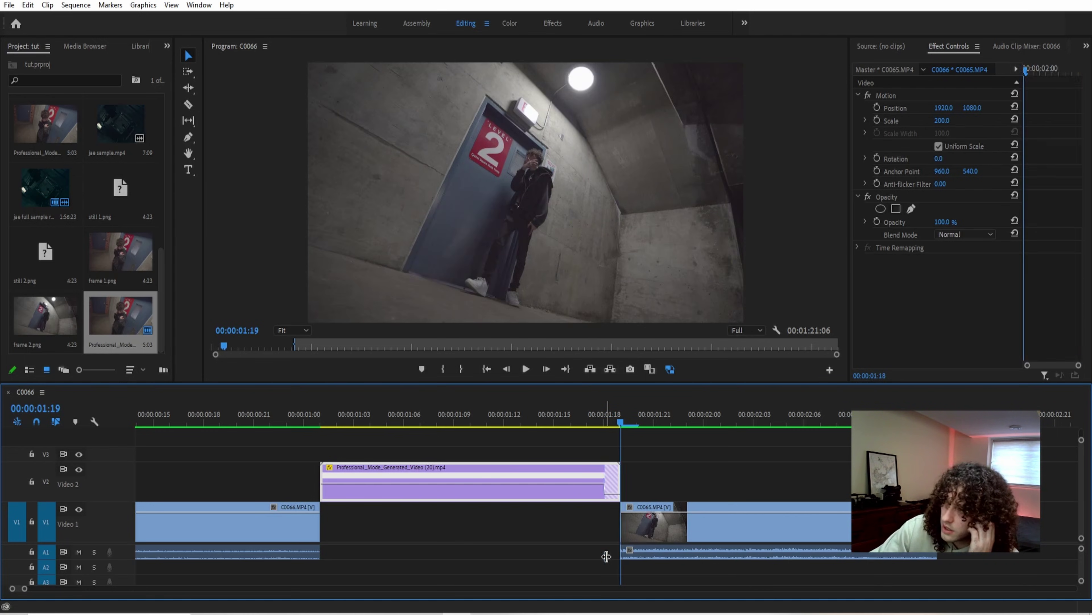
pyautogui.press('Left')
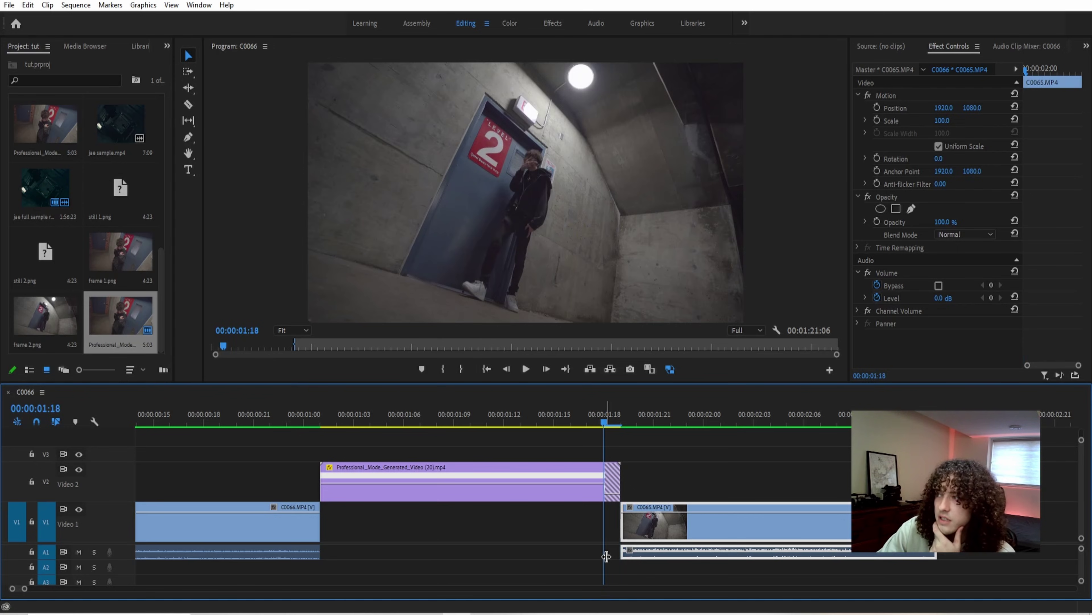
pyautogui.press('Right')
pyautogui.press('Left')
pyautogui.press('Right')
pyautogui.press('Left')
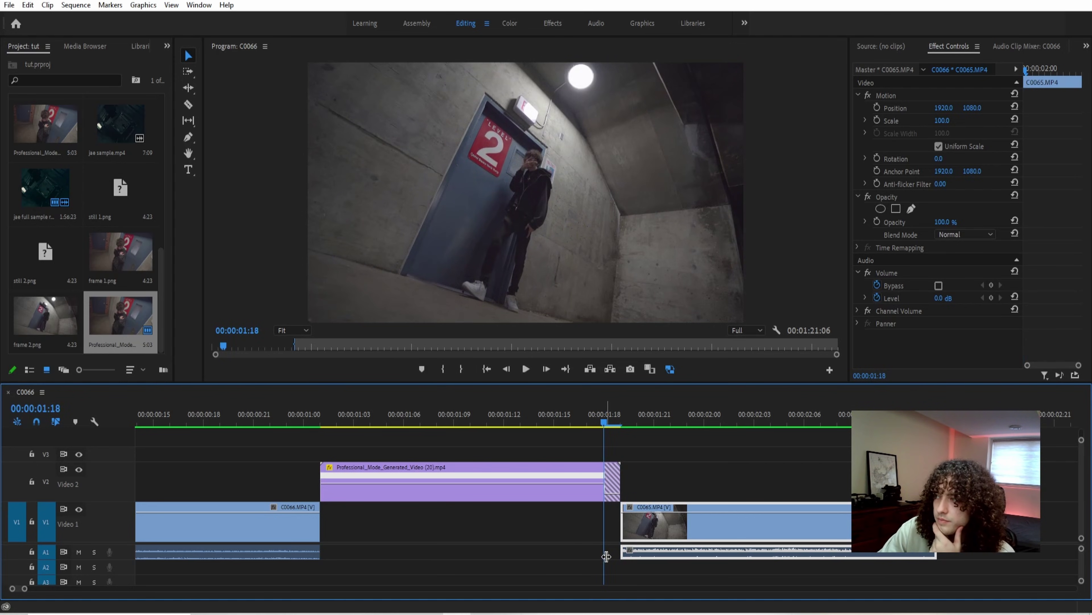
pyautogui.press('Right')
pyautogui.press('Left')
pyautogui.press('Right')
pyautogui.press('Left')
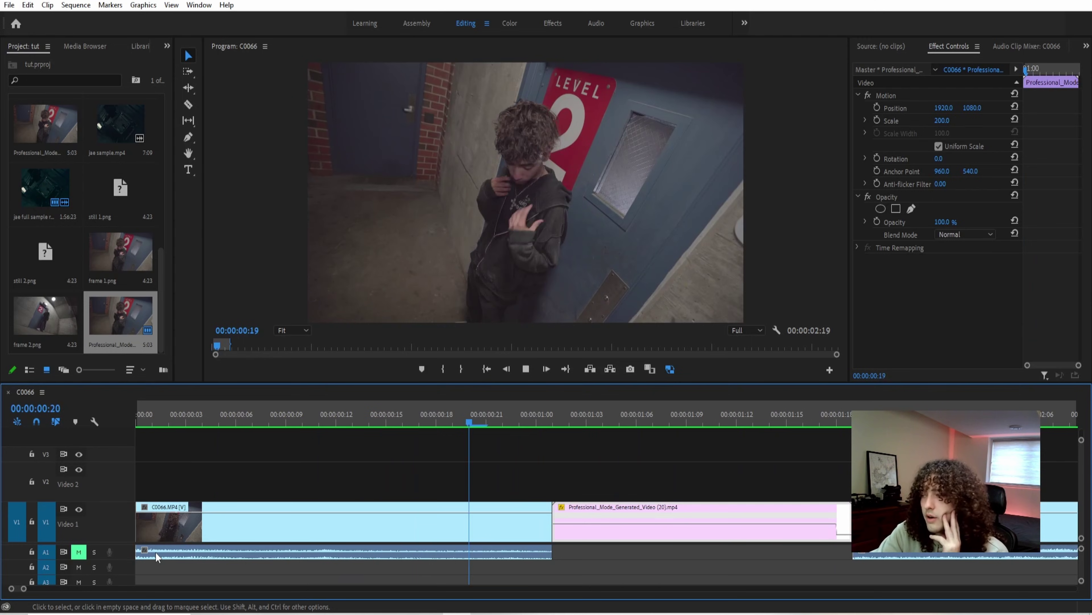
# - Review the assembled transition between the two clips on Video 1 and stop playback
pyautogui.click(156, 552)
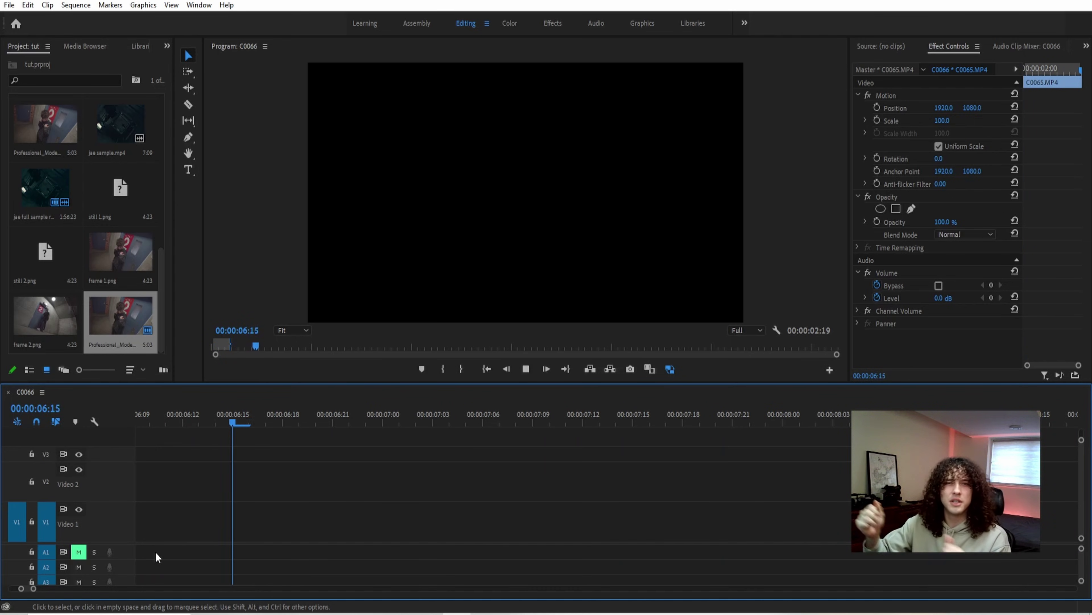
pyautogui.press('space')
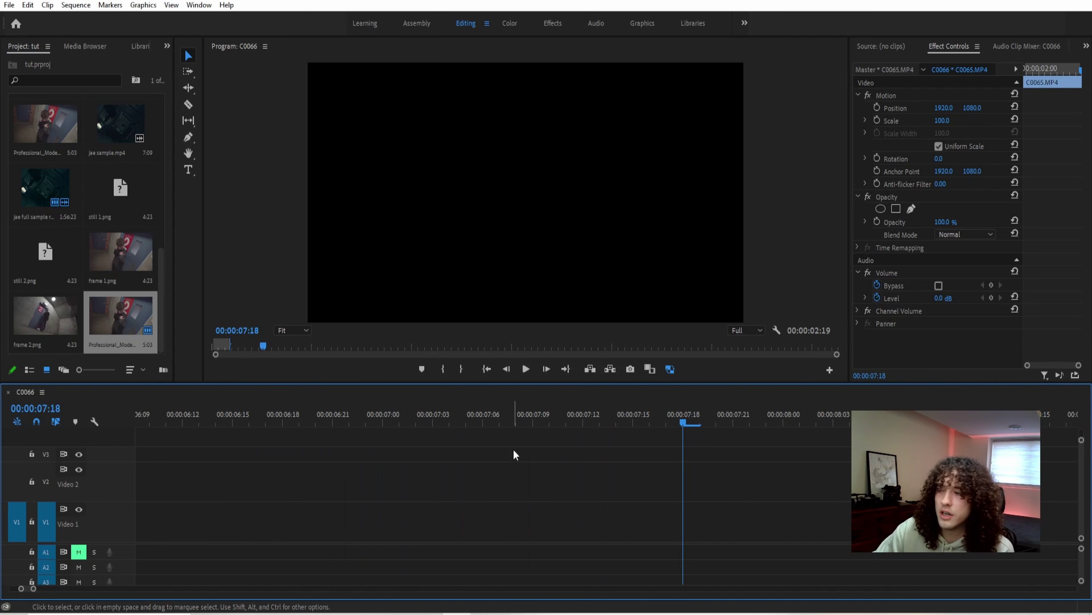
# - Play the full sample video on Video 1 from around 00:00:52:14 to review its transitions
pyautogui.click(148, 417)
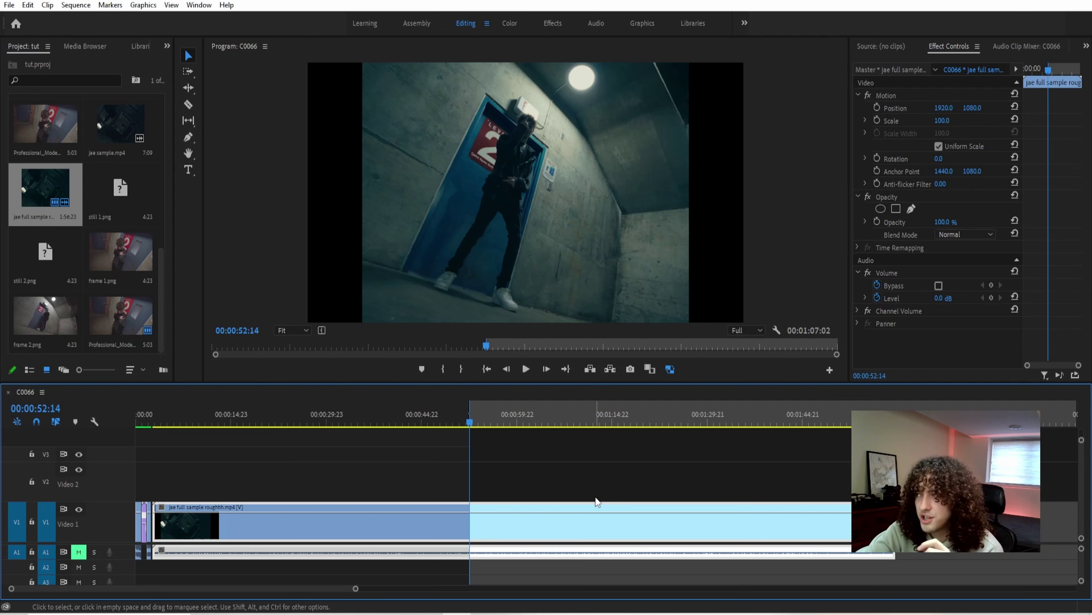
pyautogui.press('space')
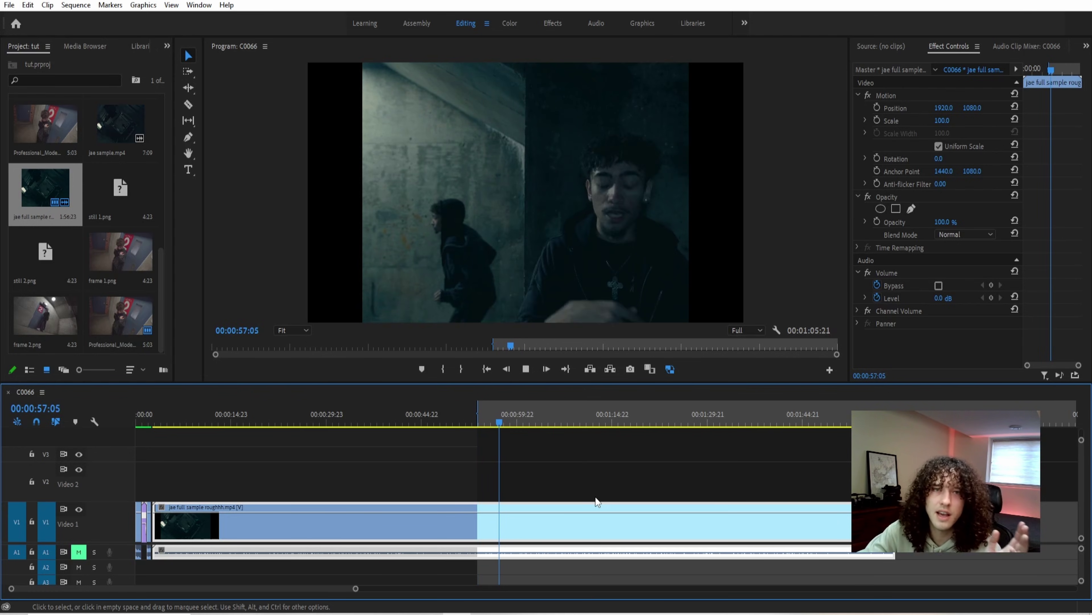
pyautogui.press('space')
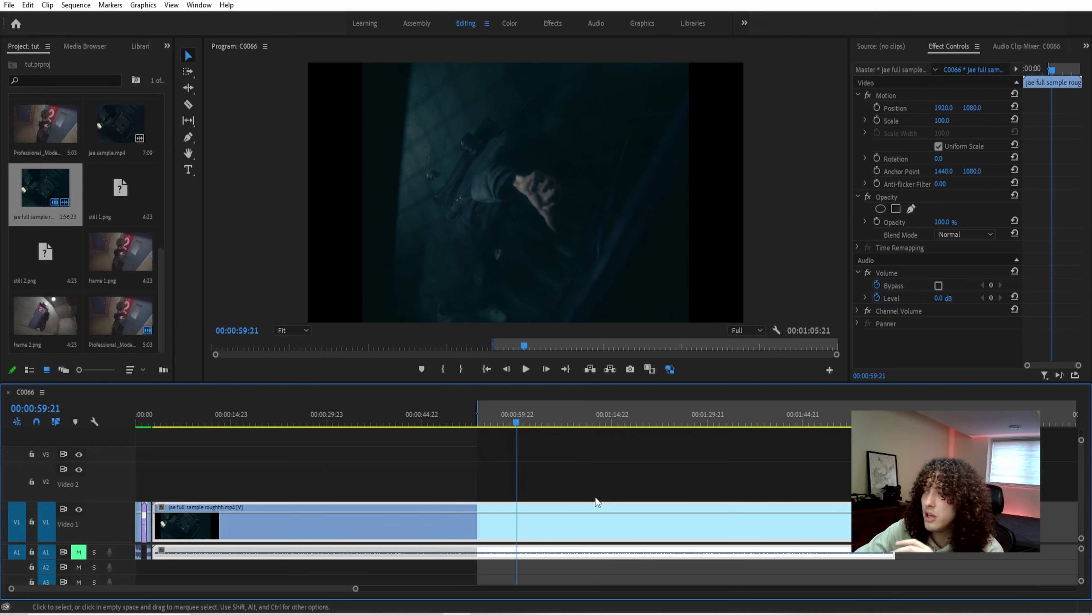